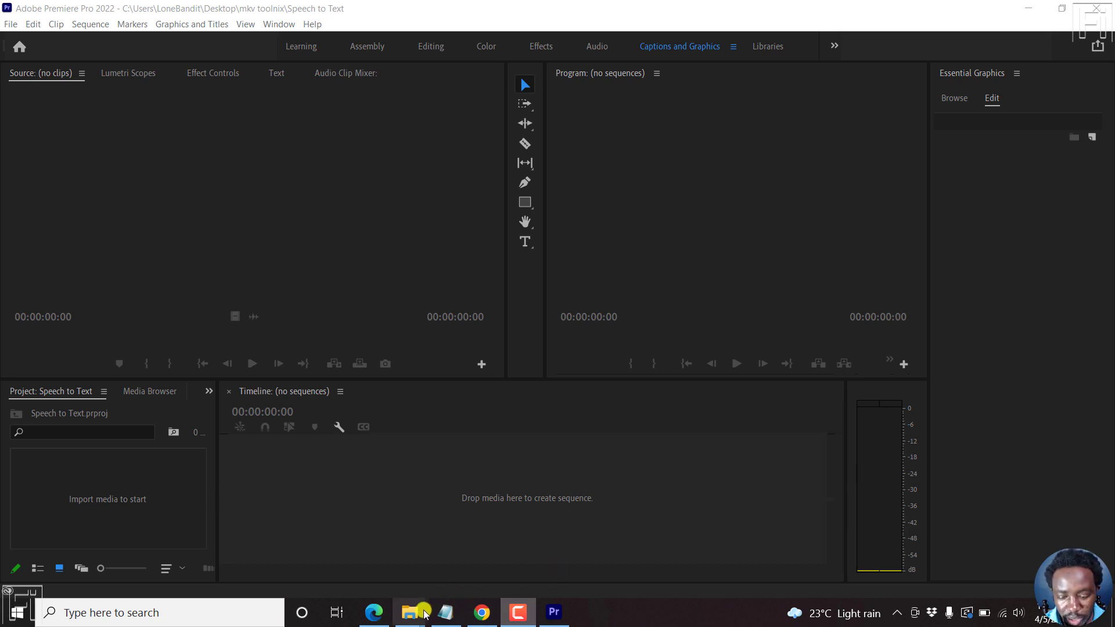
mouse_move(410, 612)
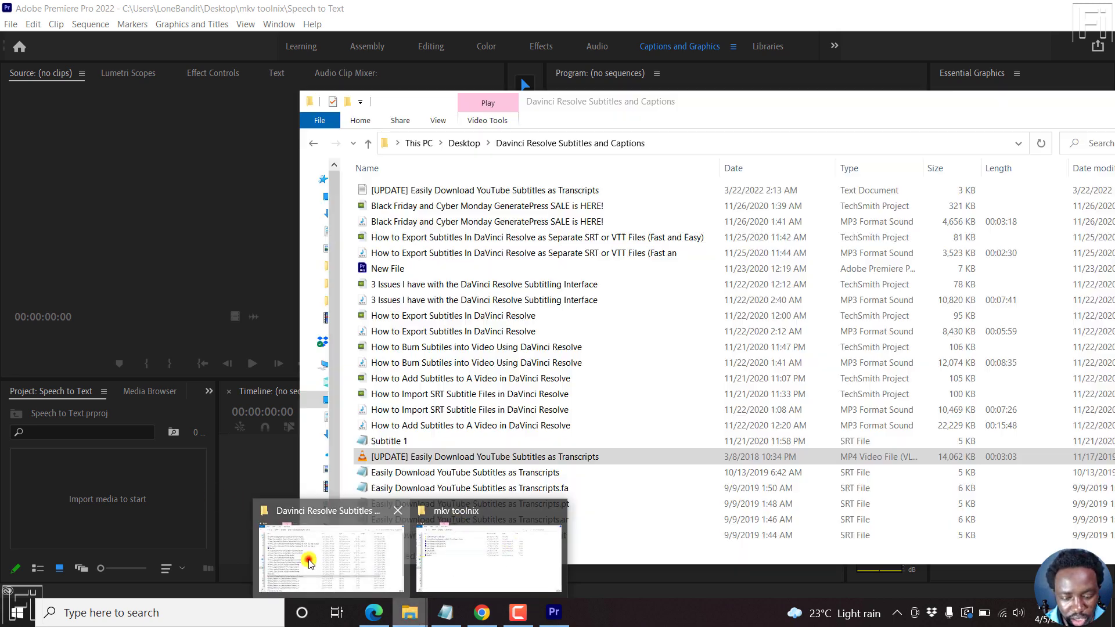
- Import the YouTube subtitles MP4 from File Explorer into the Project panel
click(331, 562)
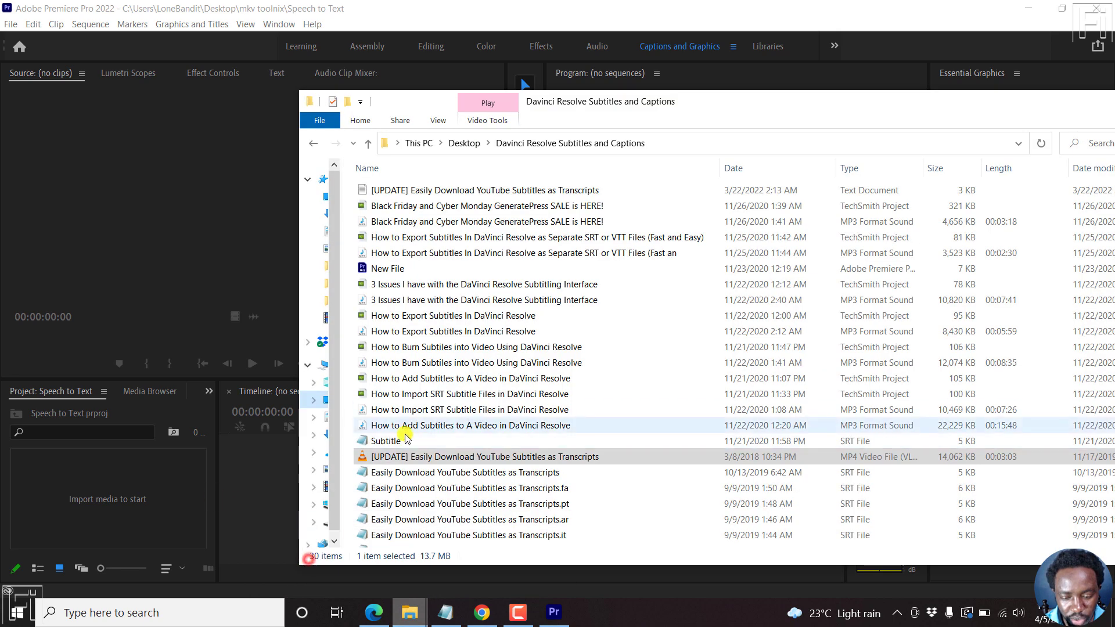
drag(383, 456, 117, 490)
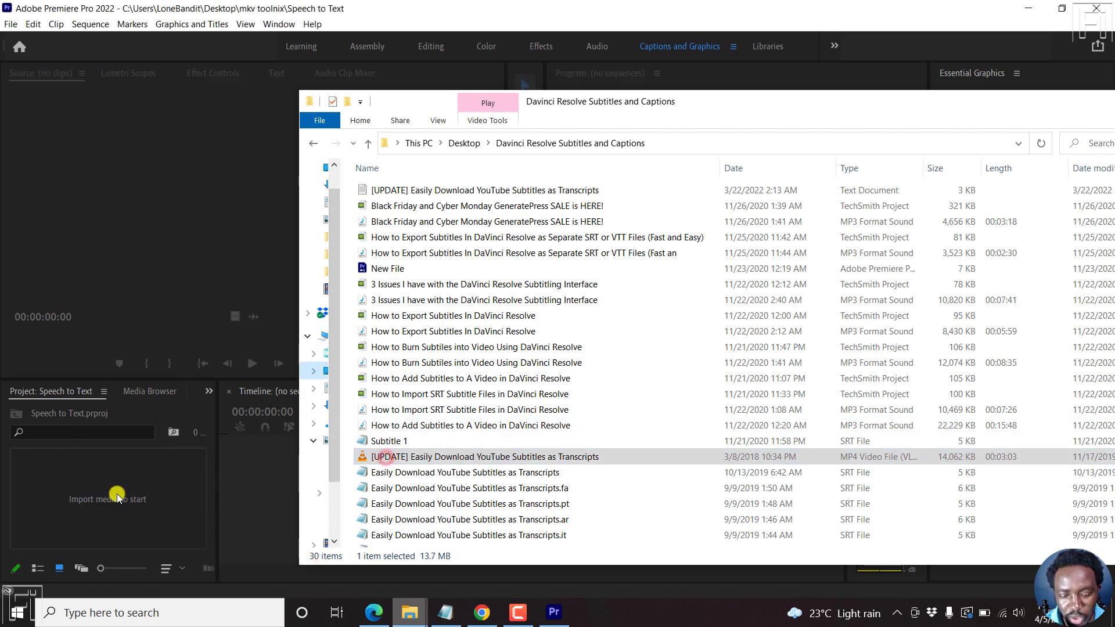
click(284, 5)
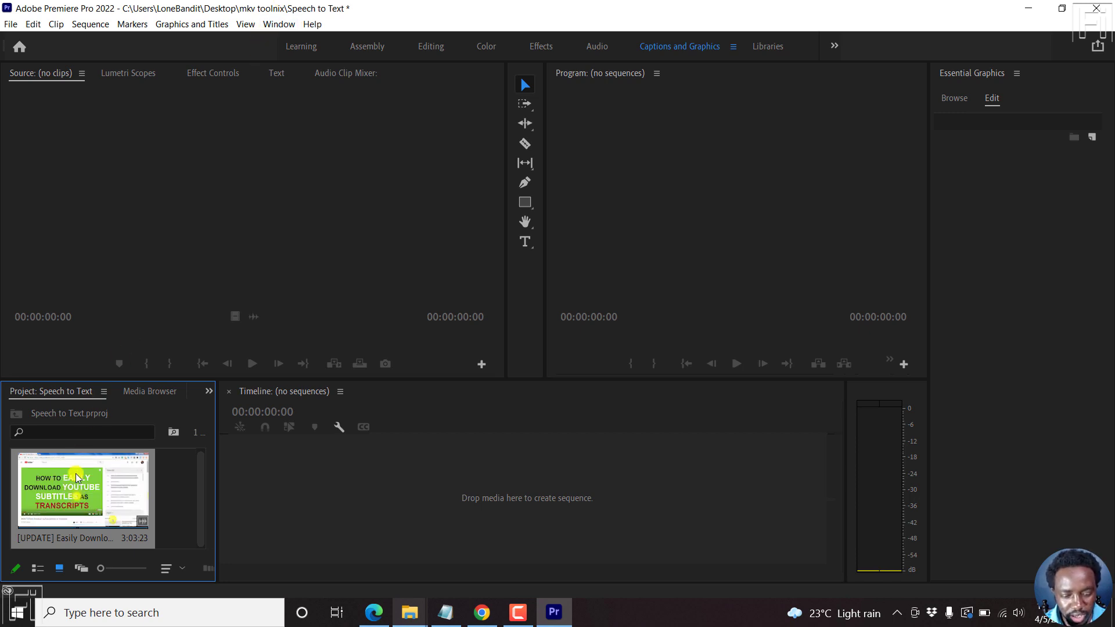
- Create a new sequence from the clip and make audio track A1 taller
right_click(74, 449)
click(137, 342)
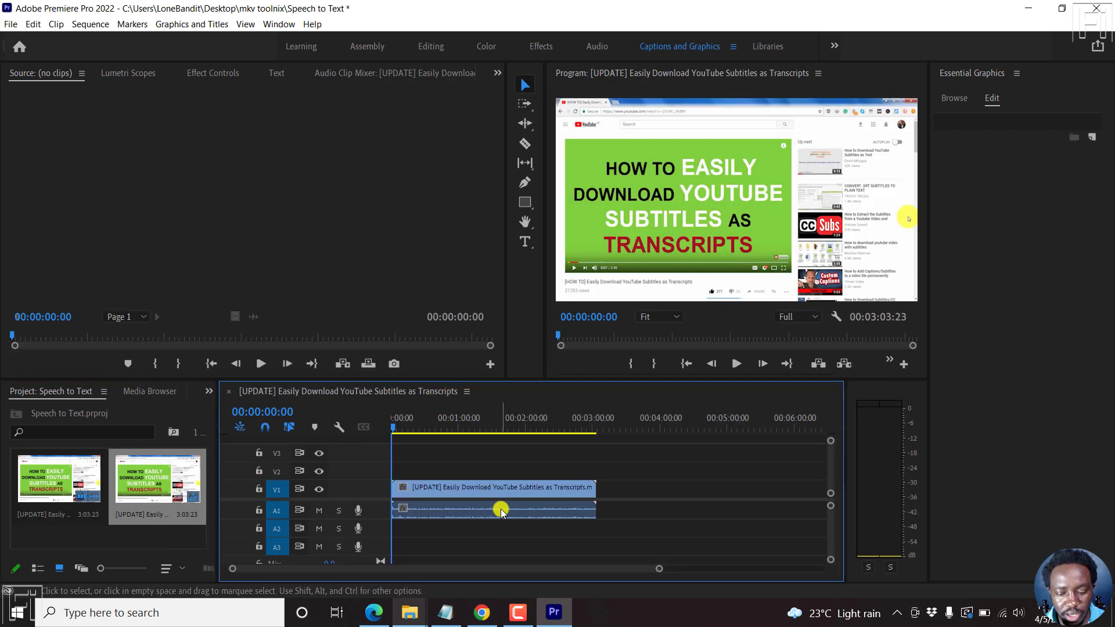
drag(365, 519, 371, 530)
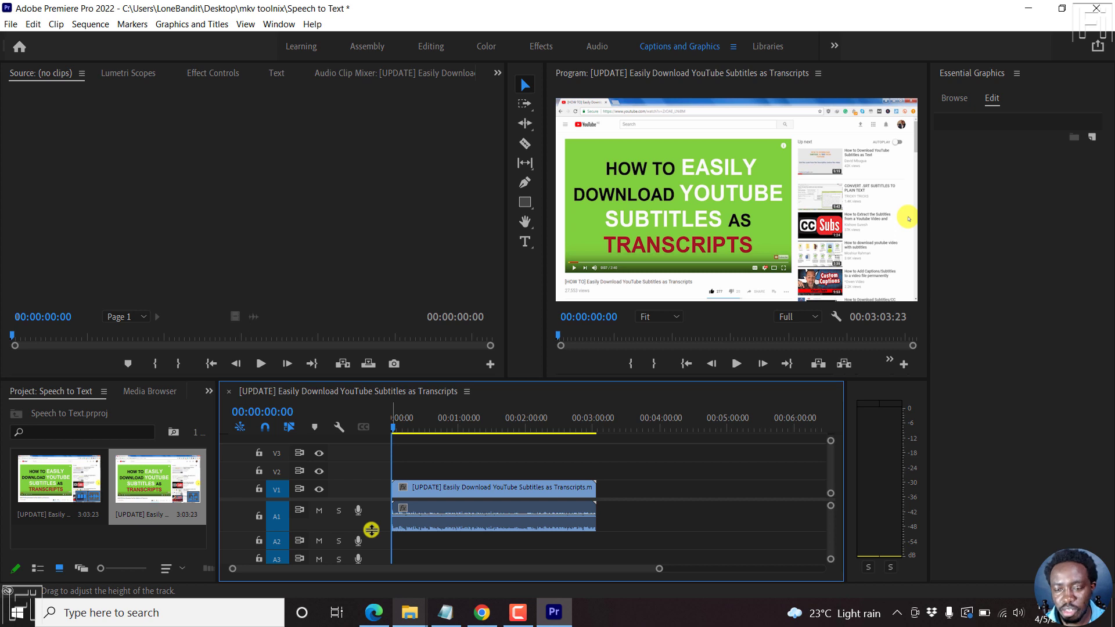
- Open the Text panel, browse its Transcript, Captions and Graphics tabs, and end on Captions
click(689, 45)
click(279, 73)
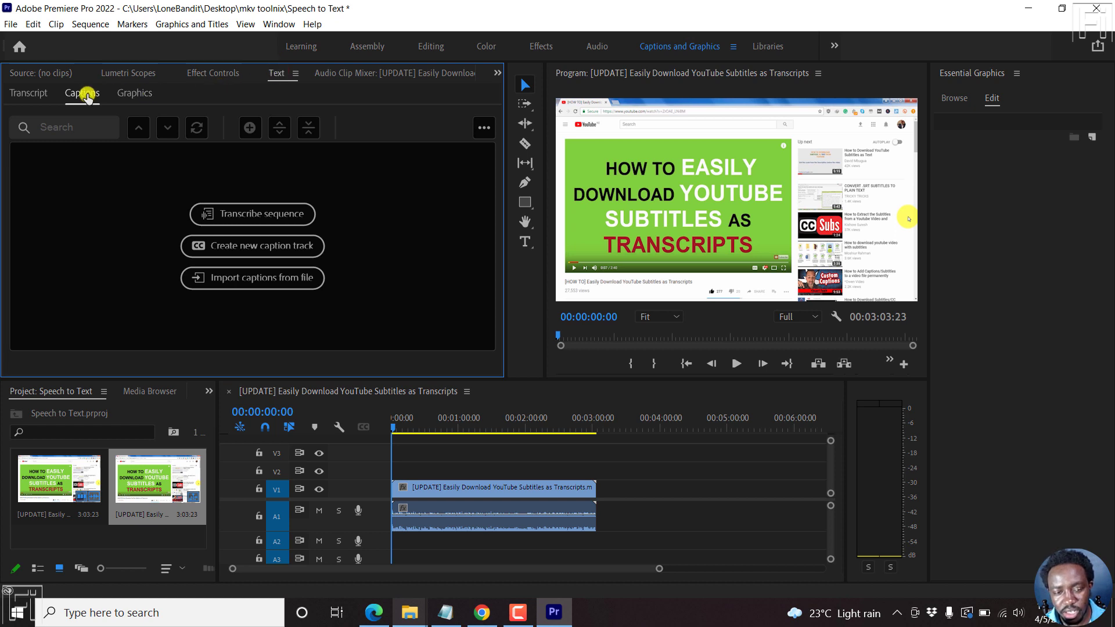
click(28, 92)
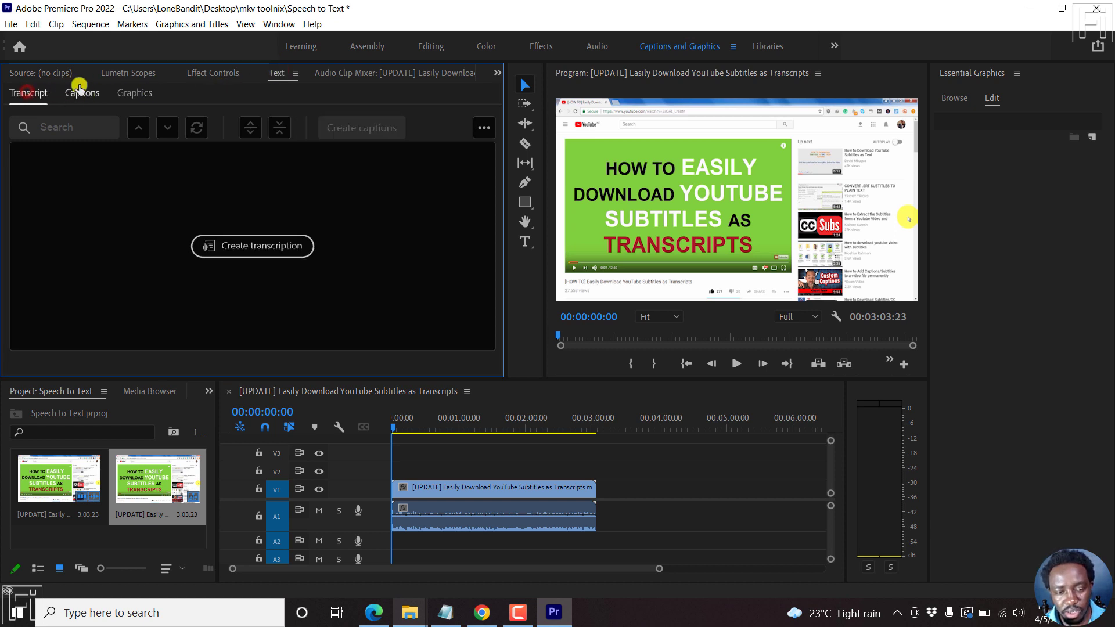
click(89, 95)
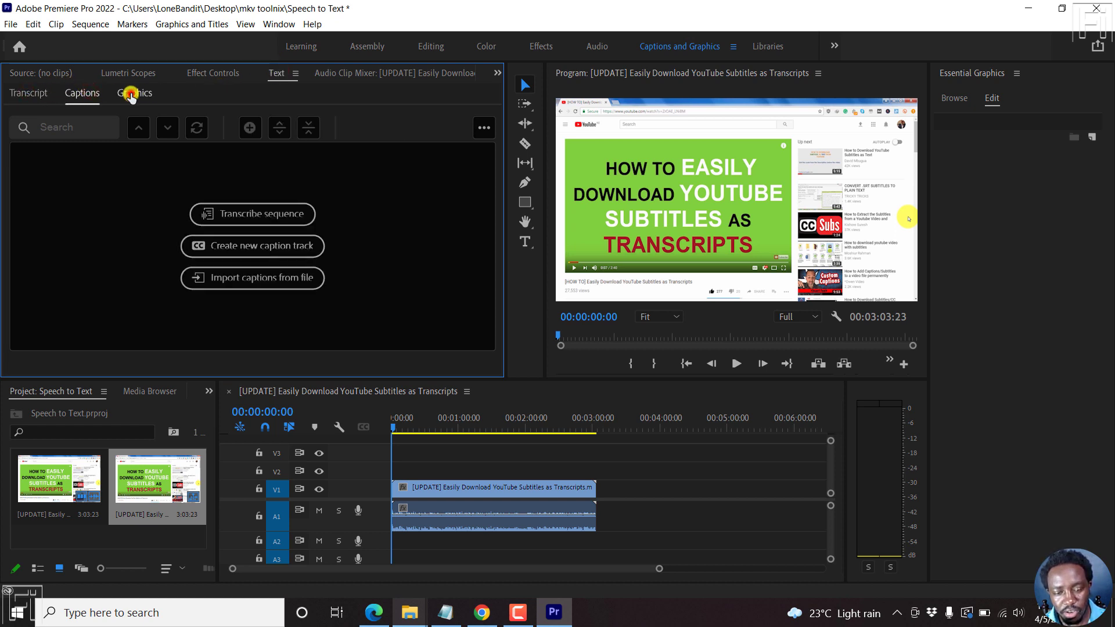
click(132, 92)
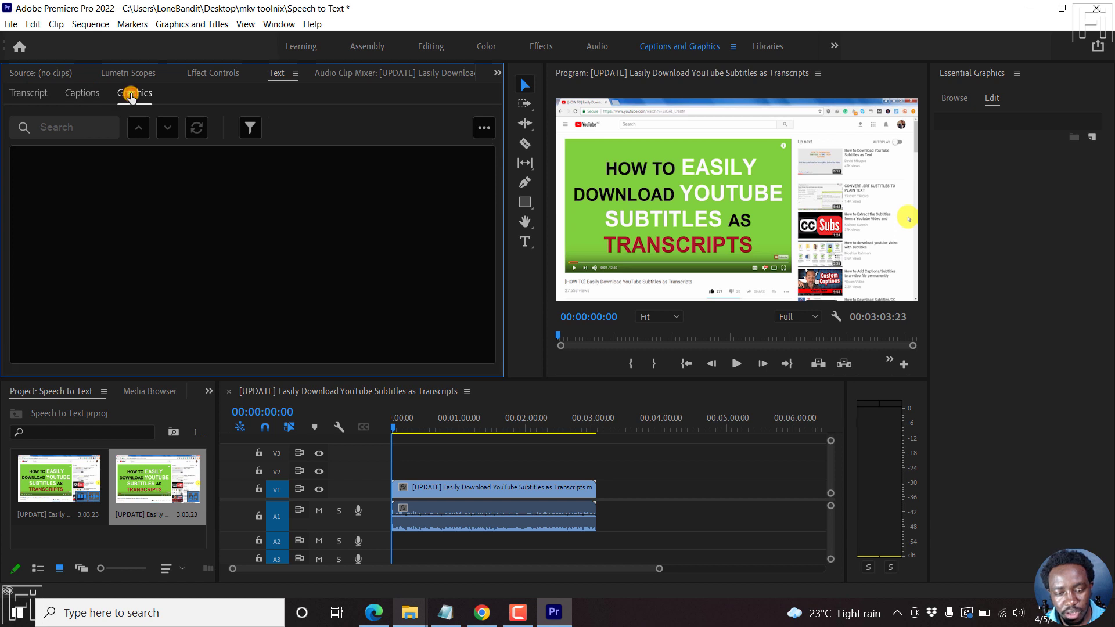
click(25, 94)
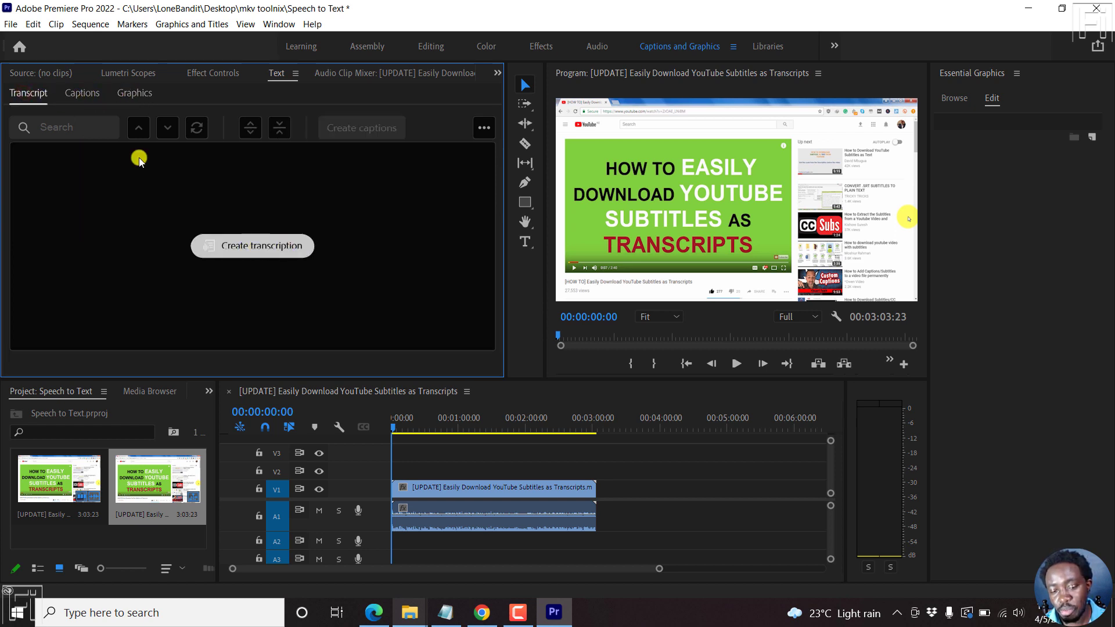
click(77, 96)
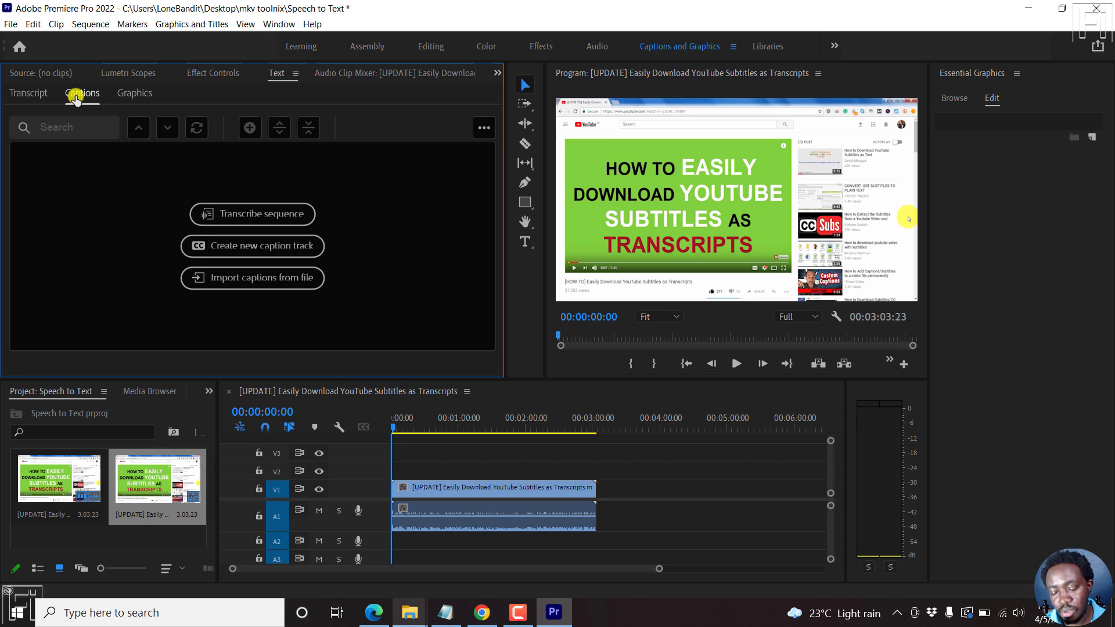
- Transcribe the sequence in English with Audio 1 as the audio source
click(239, 218)
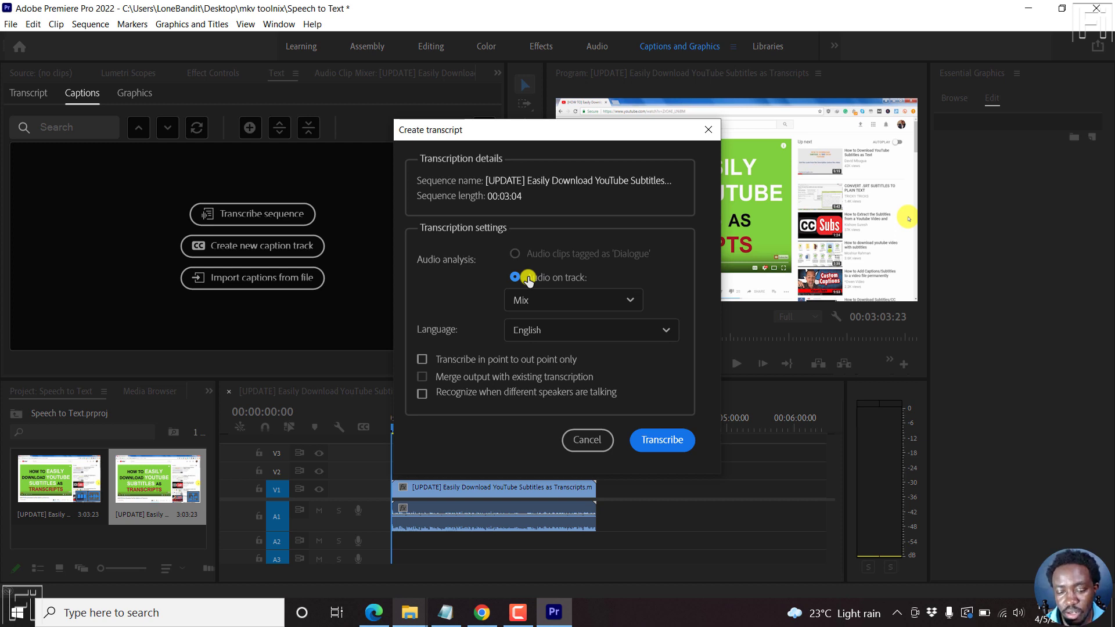
click(620, 307)
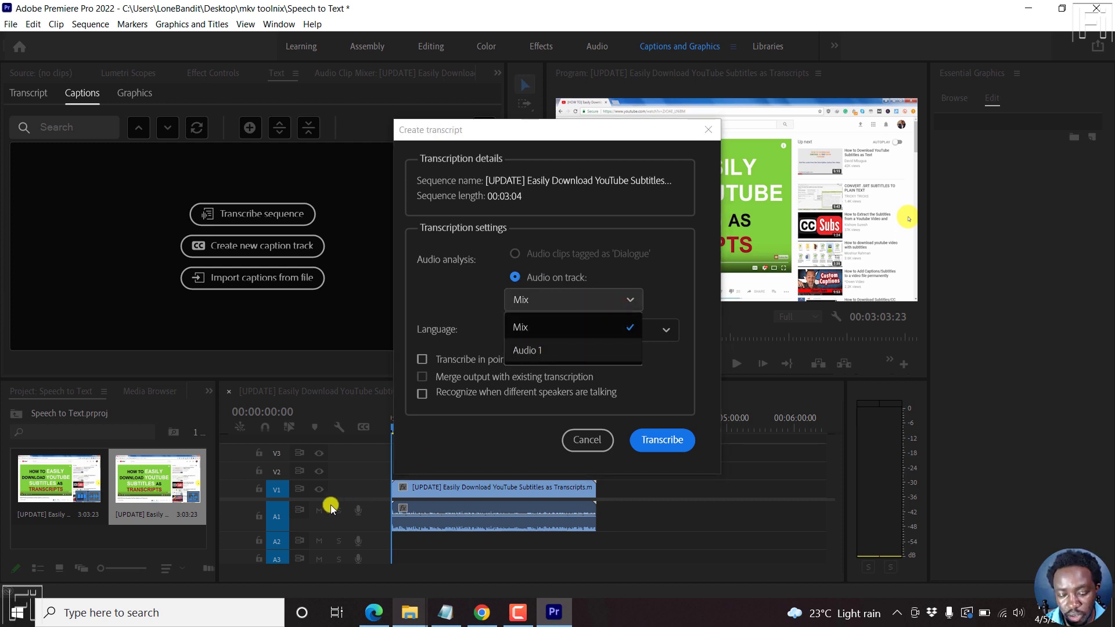
click(528, 350)
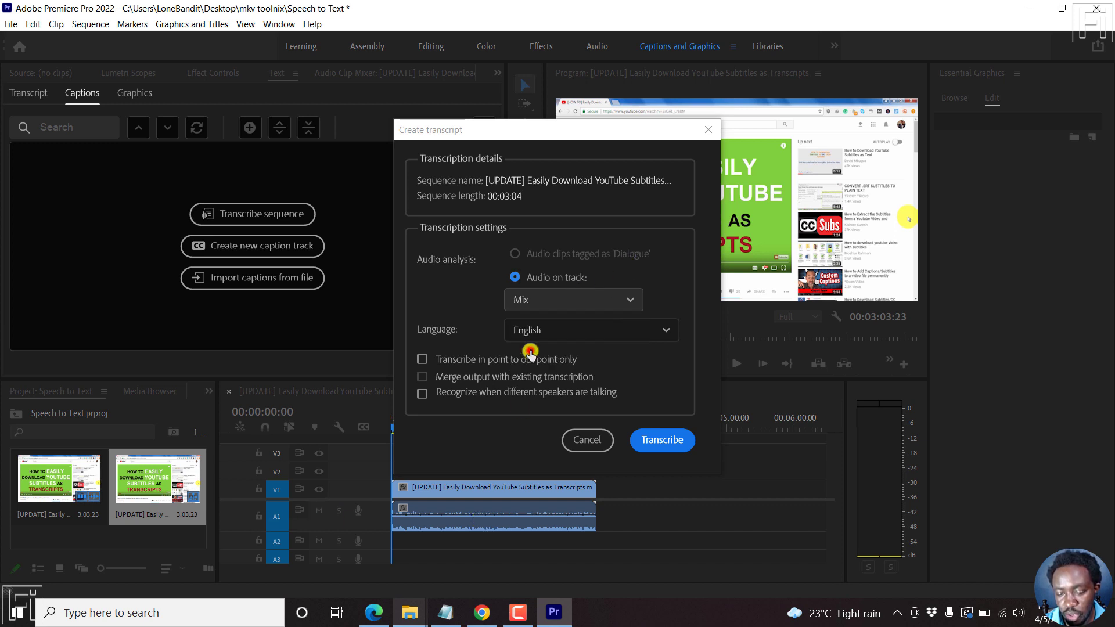
click(664, 332)
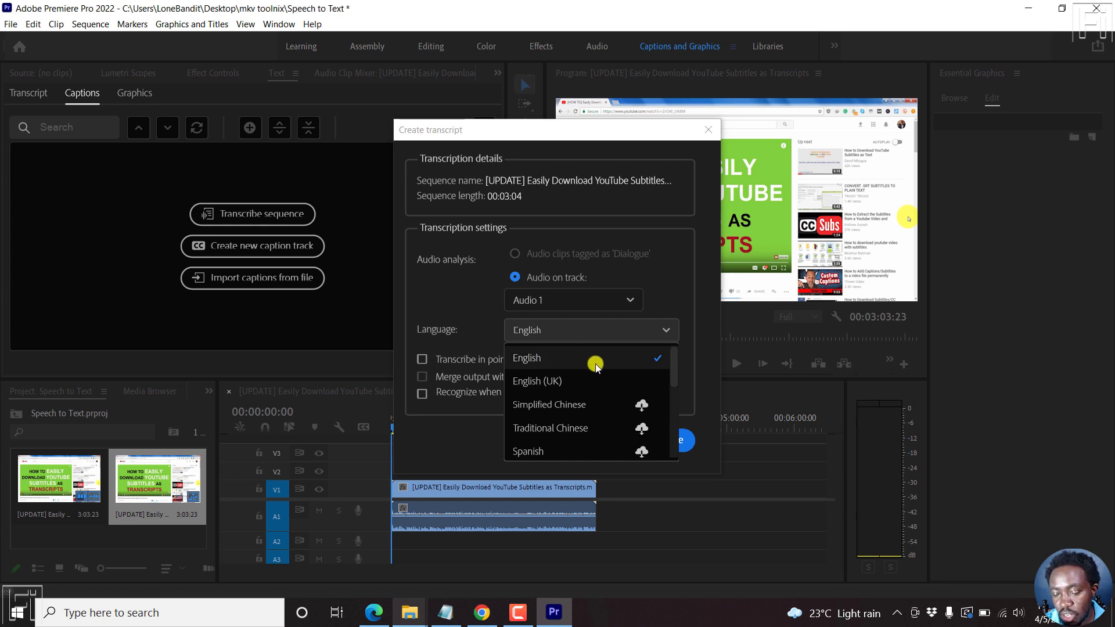
drag(676, 358, 674, 381)
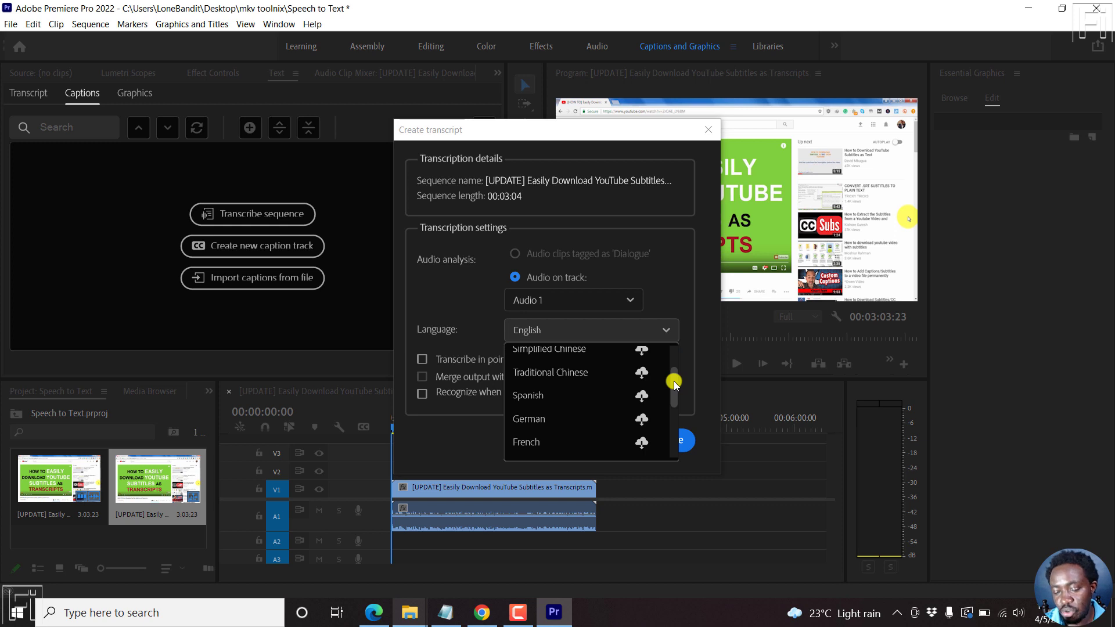
drag(673, 381, 668, 409)
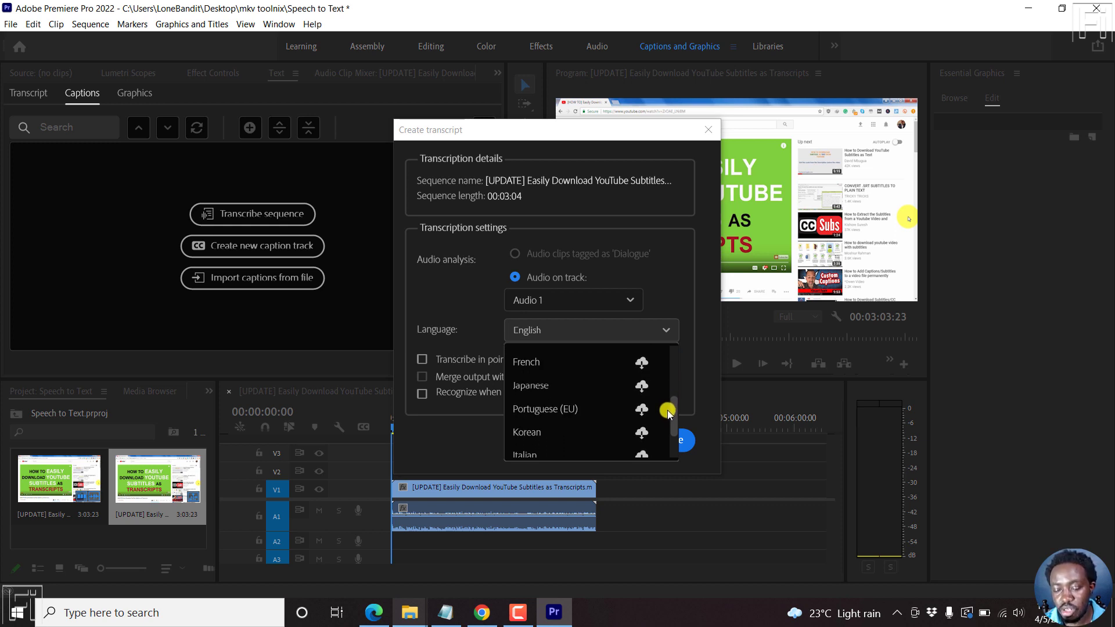
drag(668, 412, 662, 440)
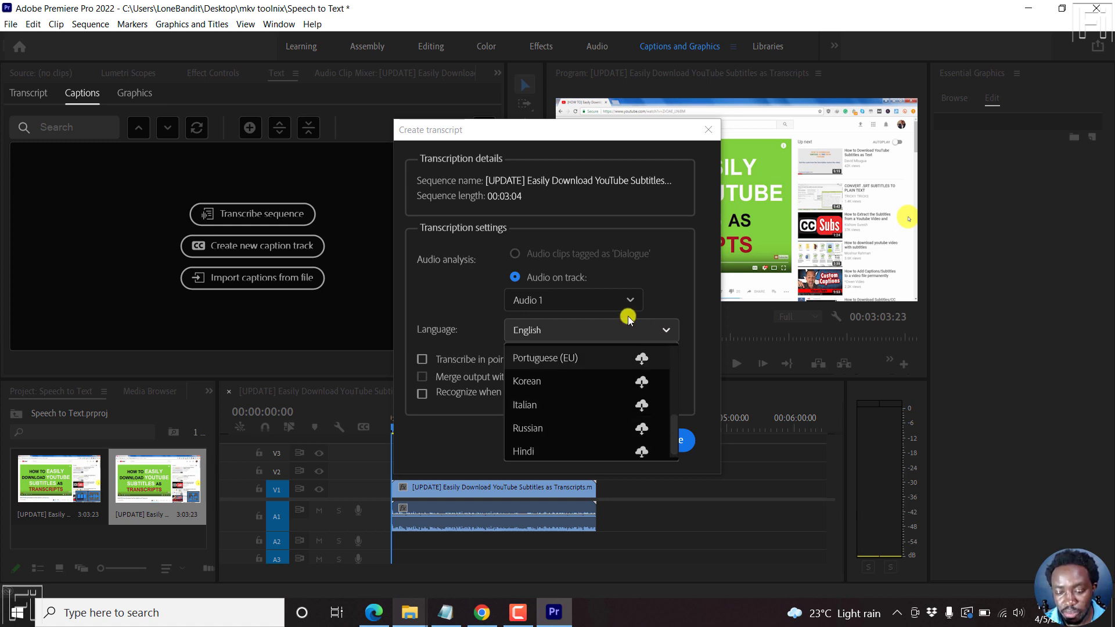
click(684, 290)
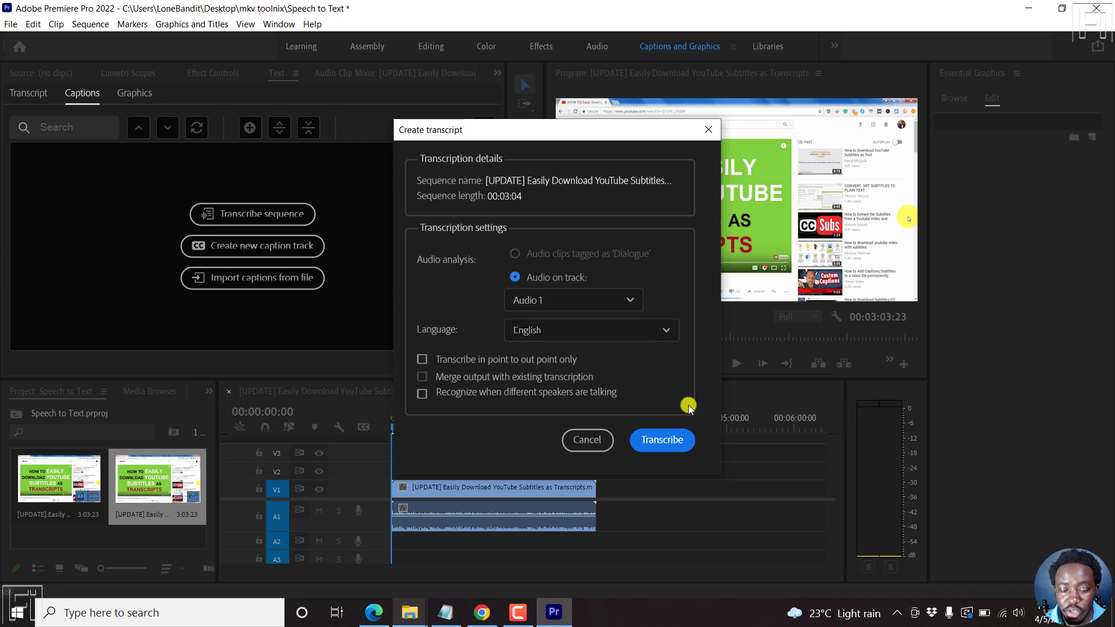
click(665, 440)
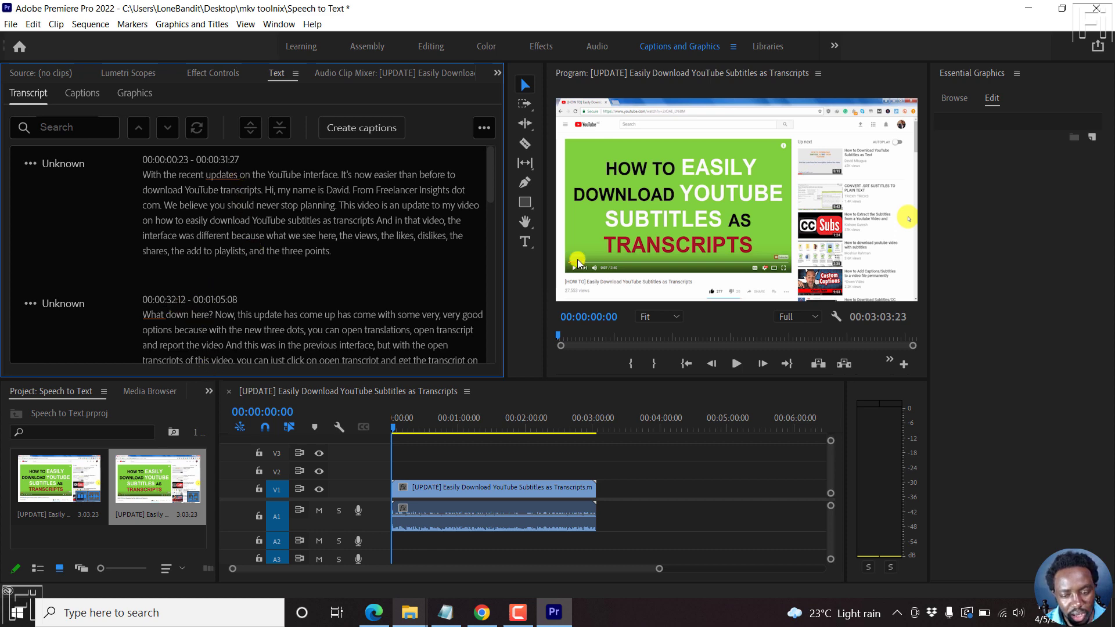
mouse_move(491, 175)
mouse_down()
mouse_move(493, 219)
mouse_move(496, 167)
mouse_up()
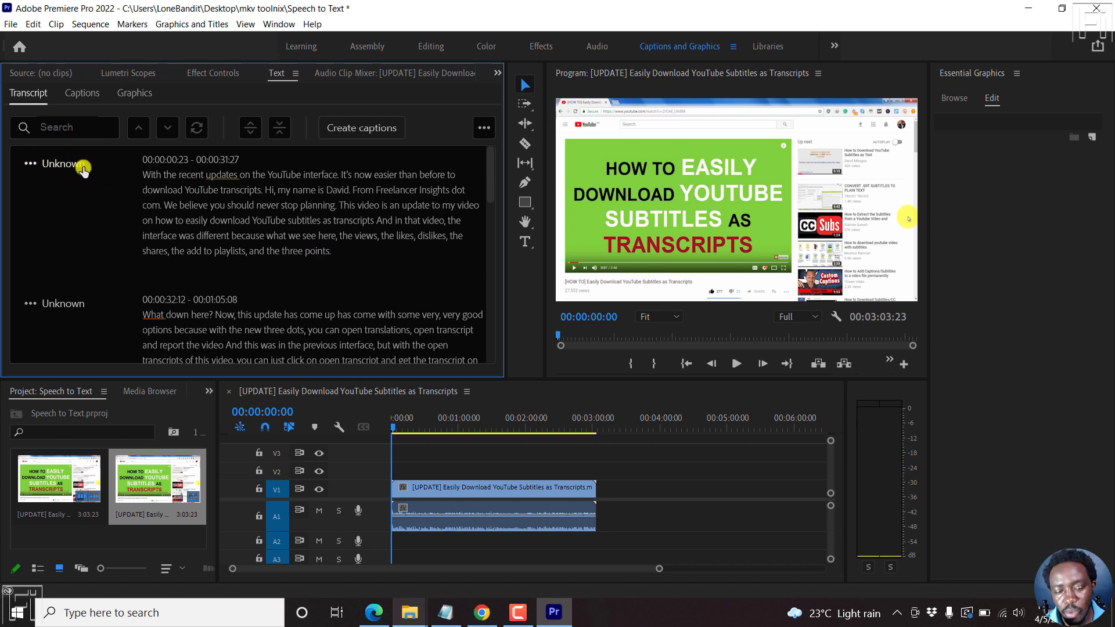
- Rename the Unknown speaker to David and save the name
click(29, 166)
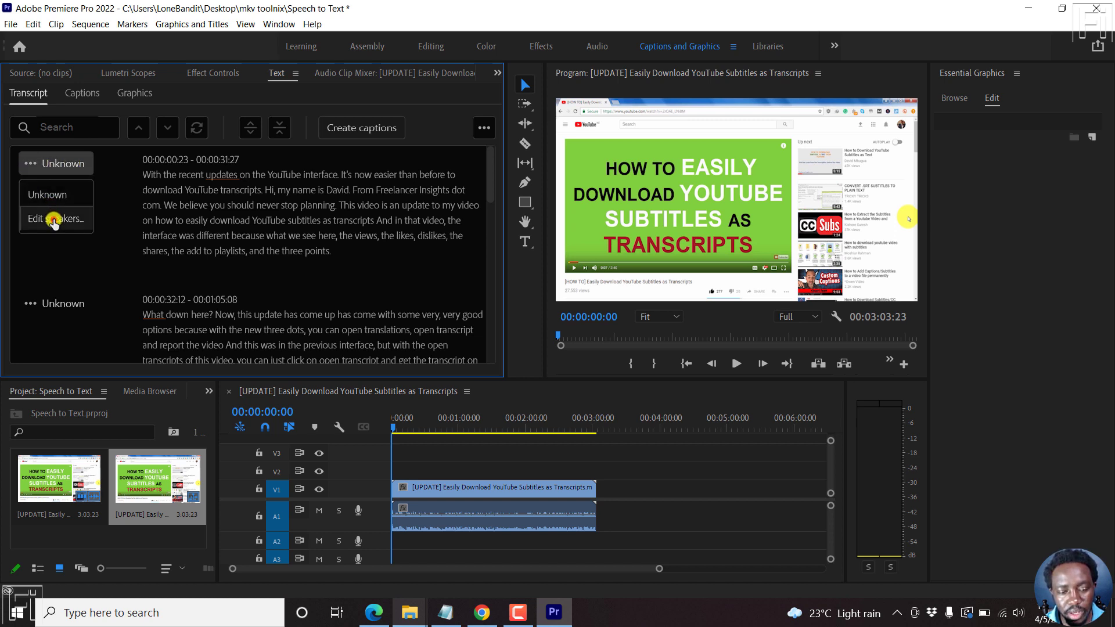
click(53, 222)
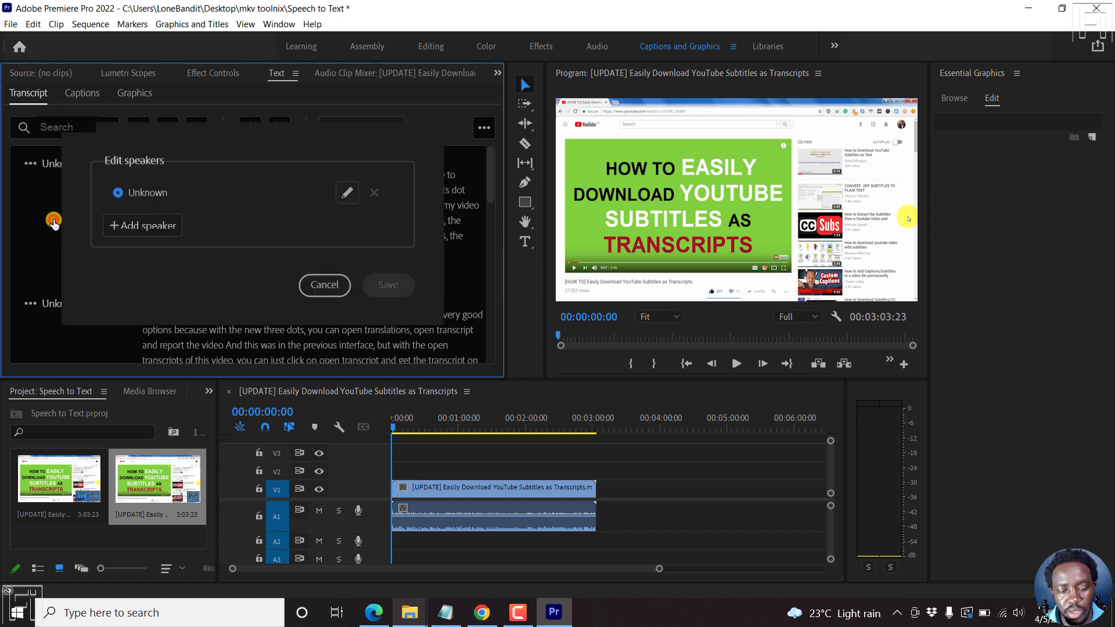
click(348, 192)
double_click(236, 188)
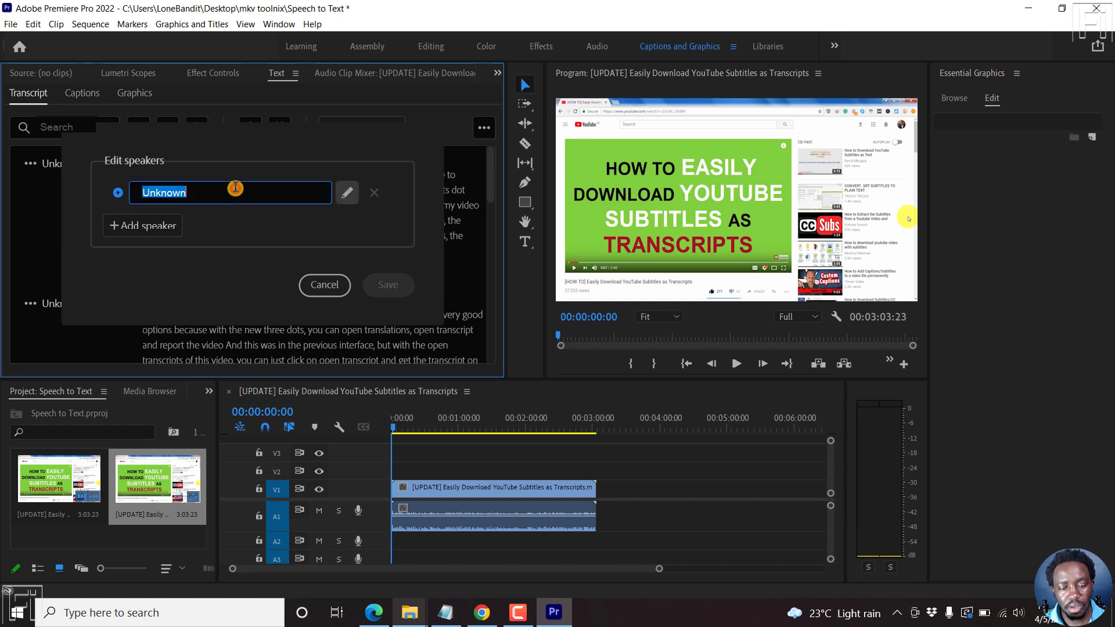
text(David)
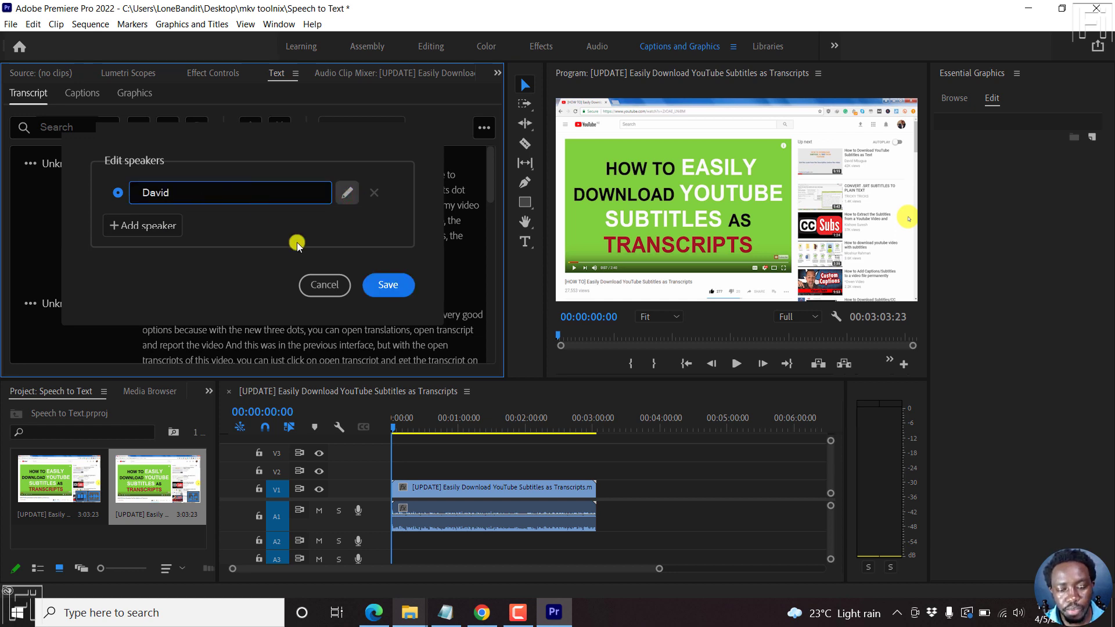
click(388, 285)
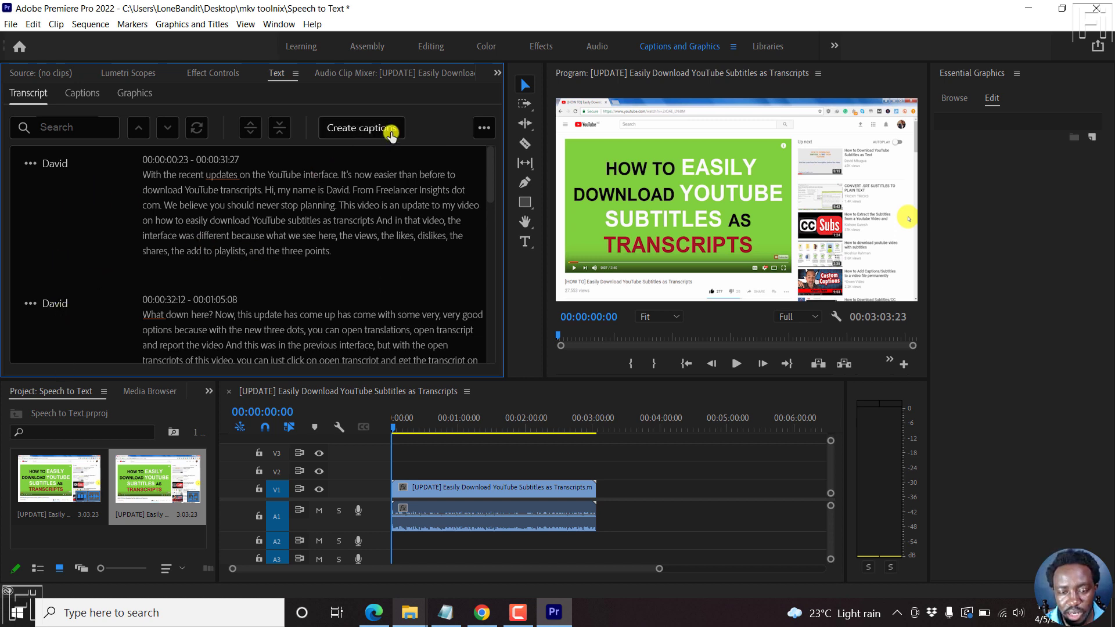
- Review the caption preset options, keeping the default Subtitle preset without saving a custom one
click(361, 128)
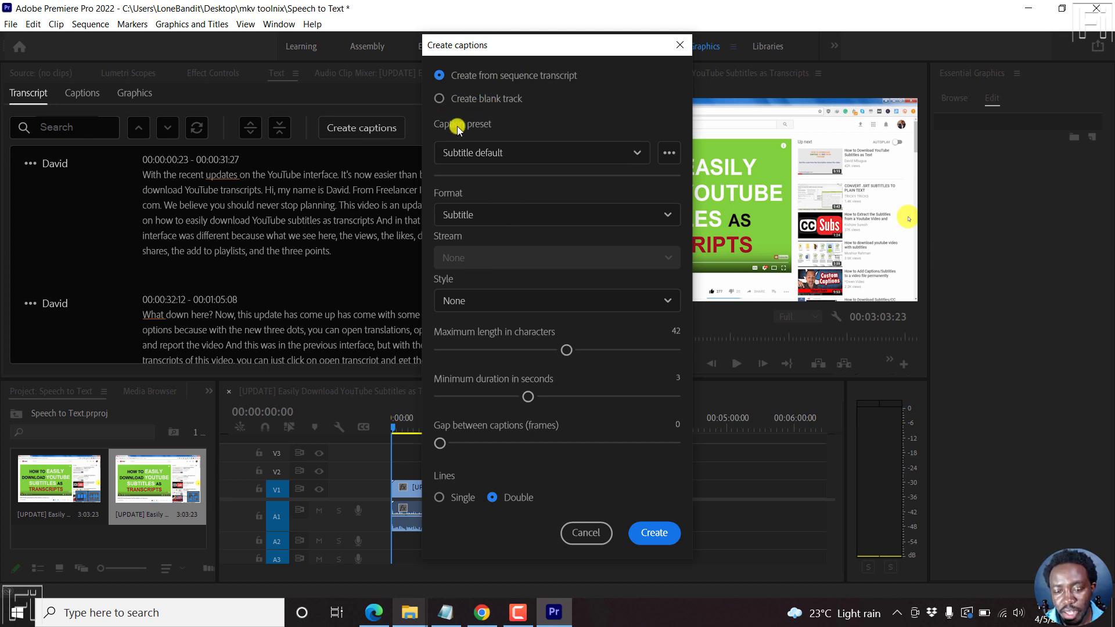
click(642, 151)
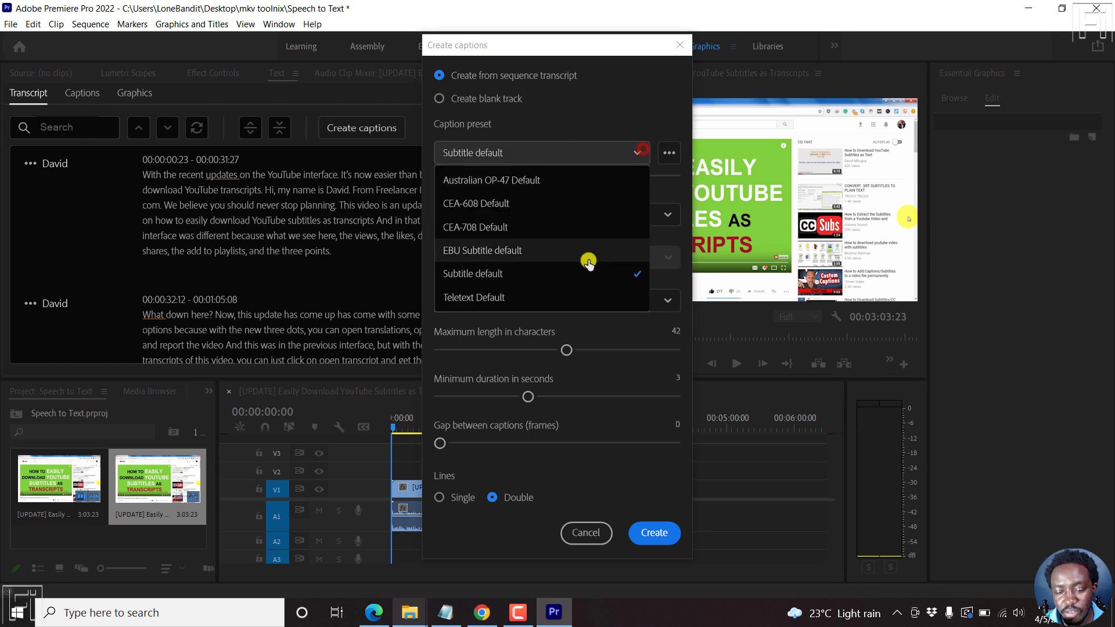
click(602, 127)
click(669, 153)
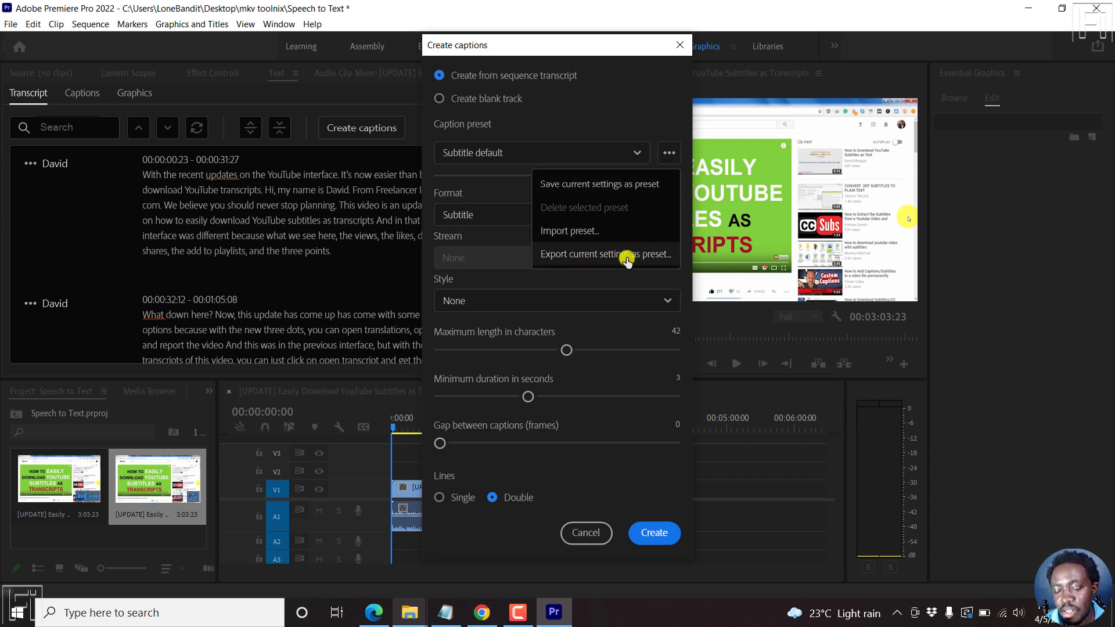
click(603, 160)
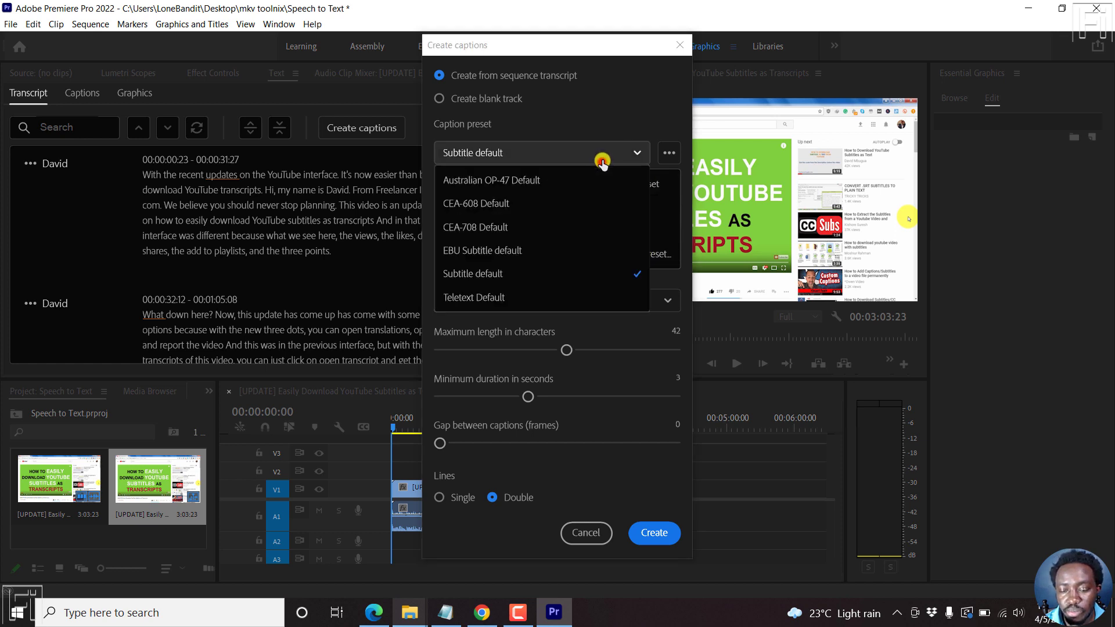
click(658, 146)
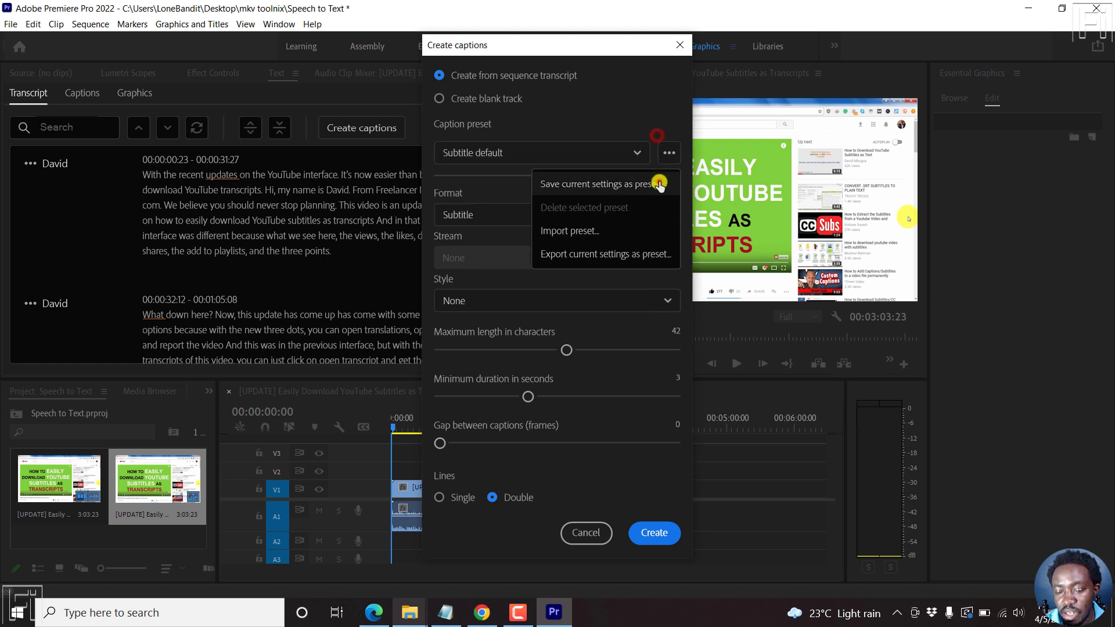
click(659, 181)
click(644, 152)
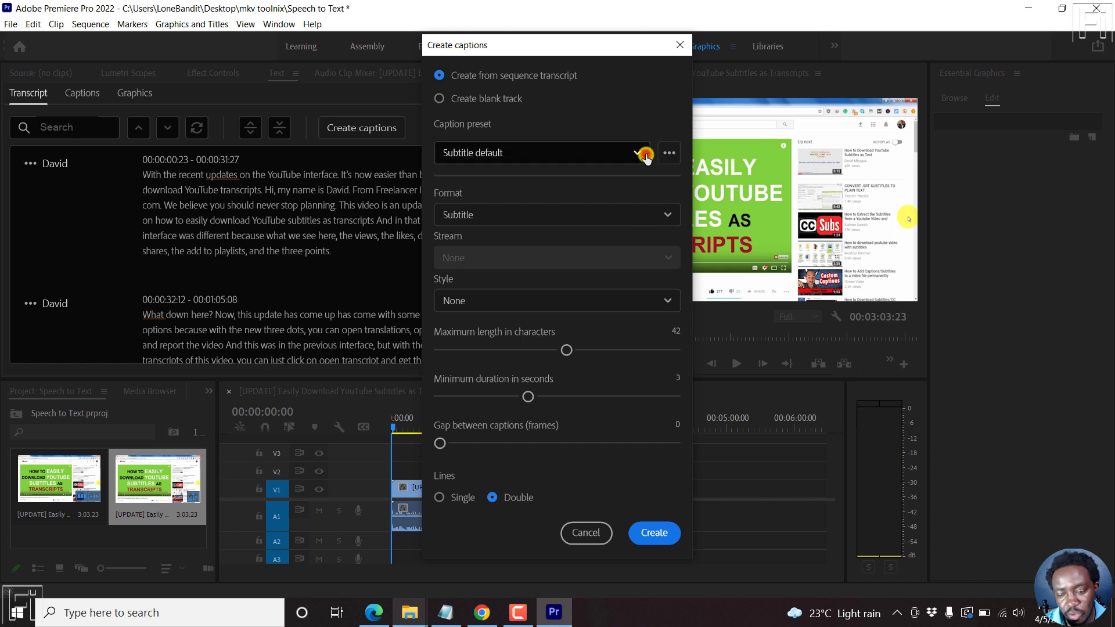
- Keep Subtitle format and None style, and lower maximum length from 42 to 37 characters
click(508, 220)
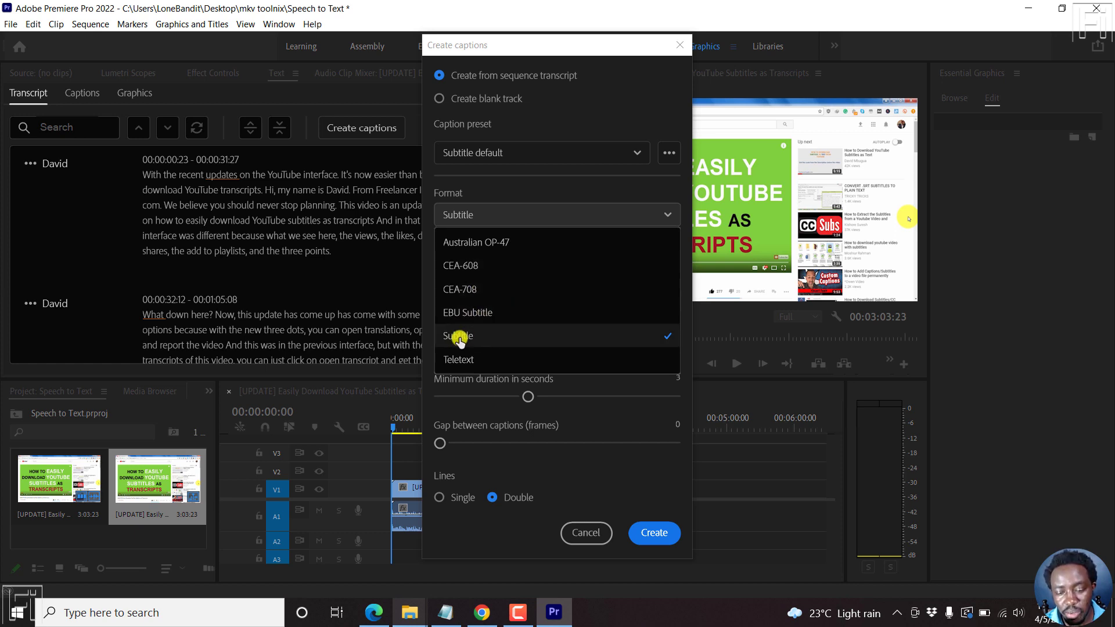
click(466, 187)
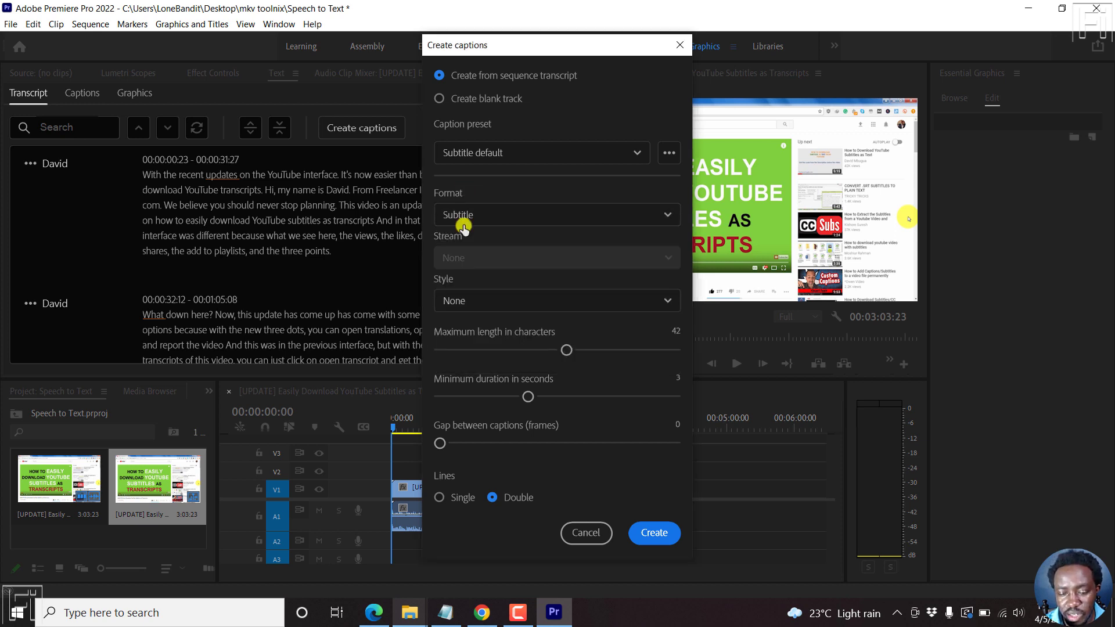
click(528, 305)
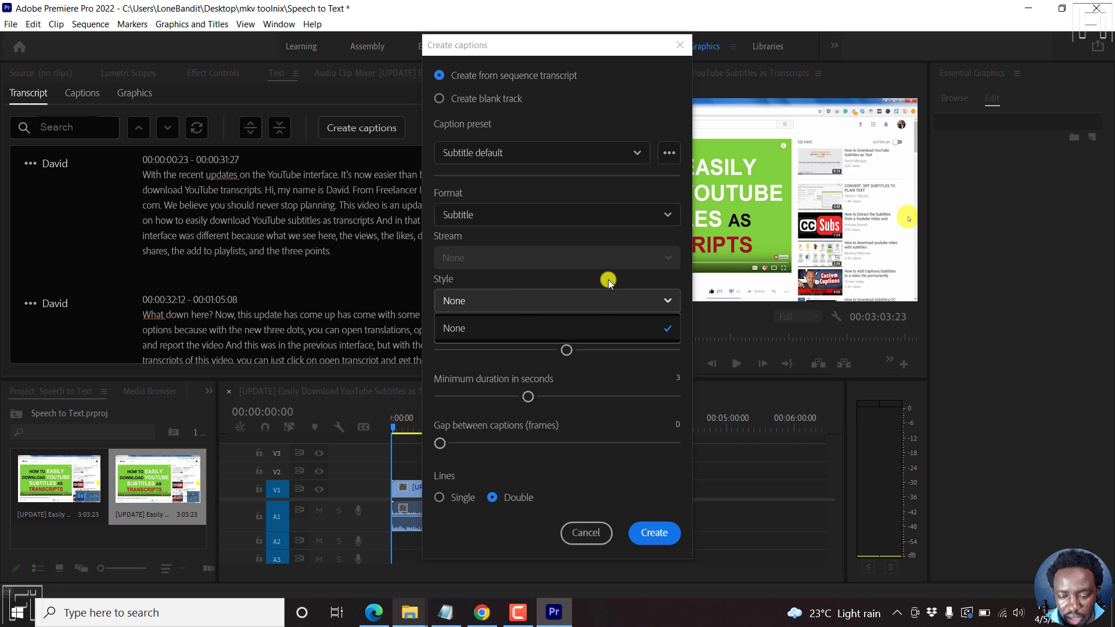
click(575, 283)
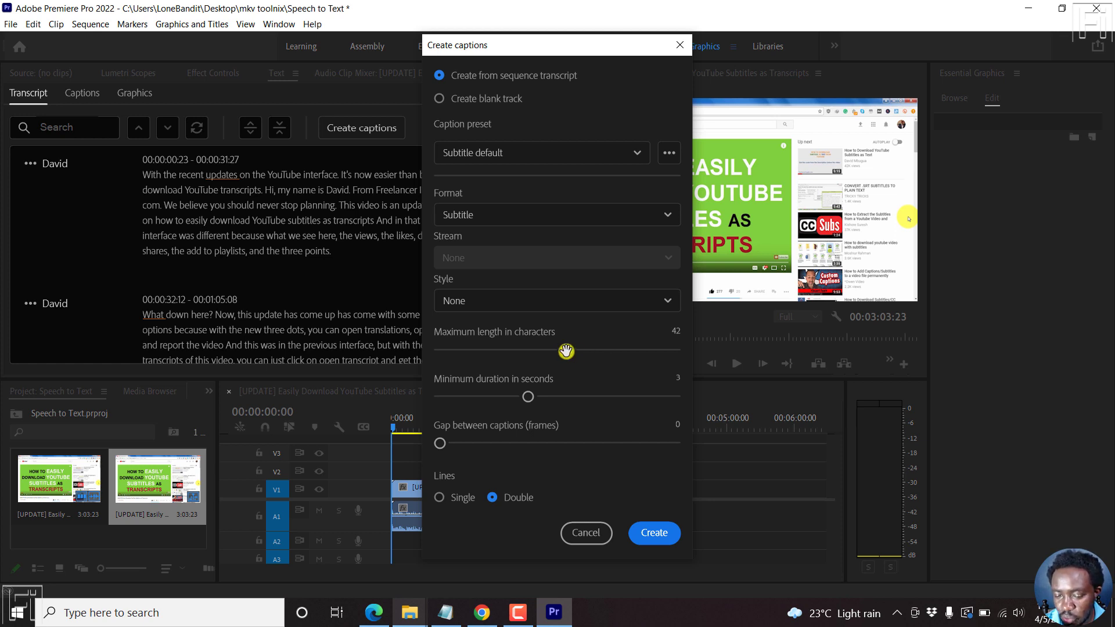
drag(567, 351, 548, 352)
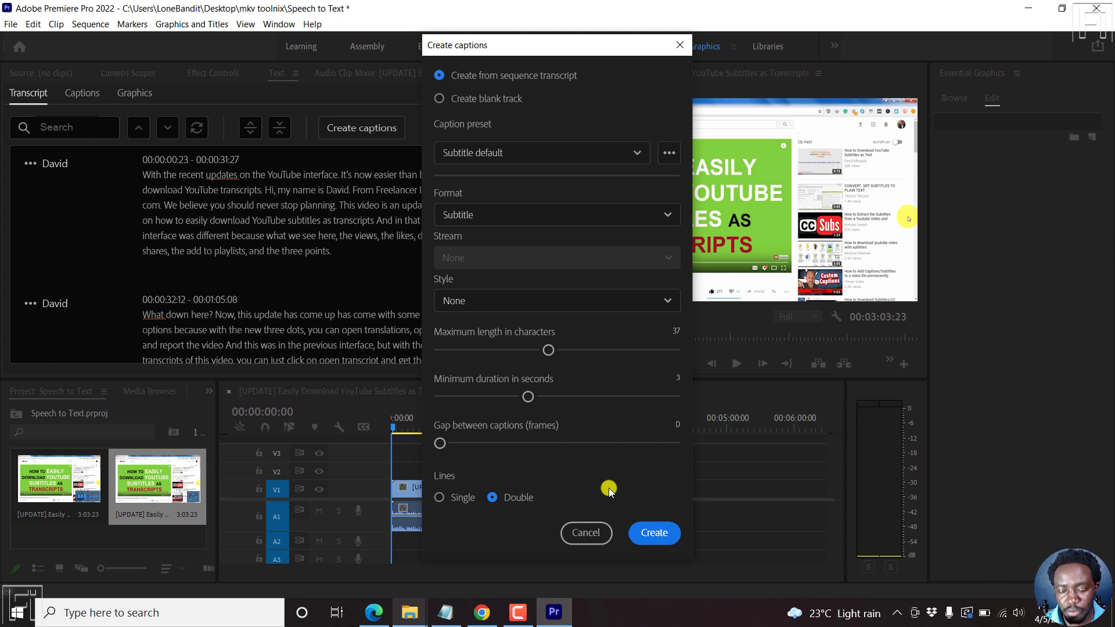
- Create the subtitle captions, then open and close the Captions panel's options menu
click(659, 534)
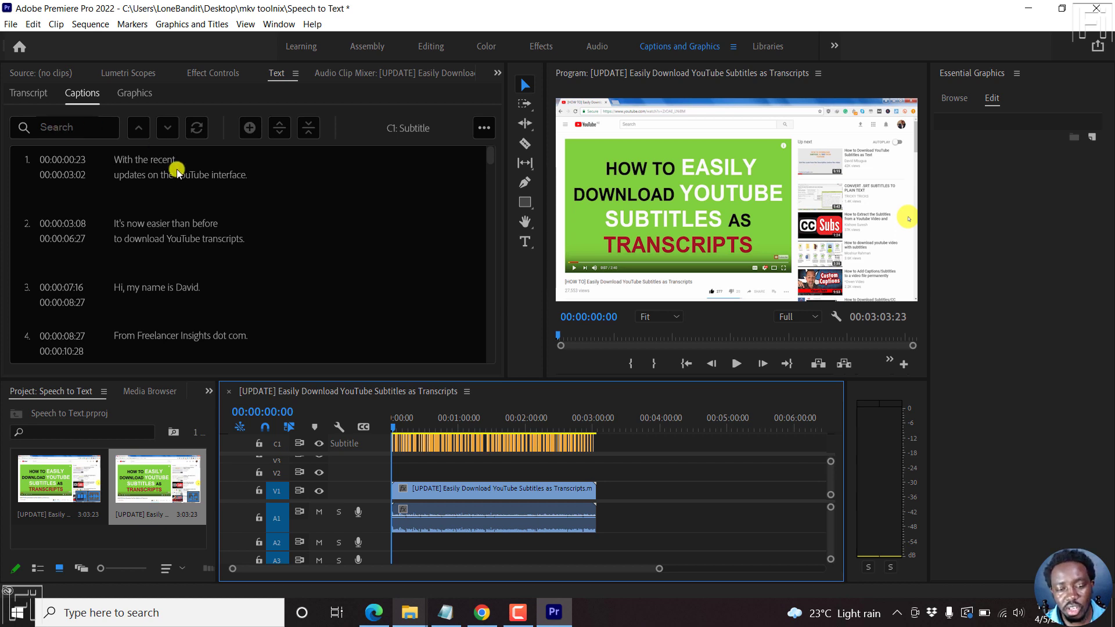
click(485, 128)
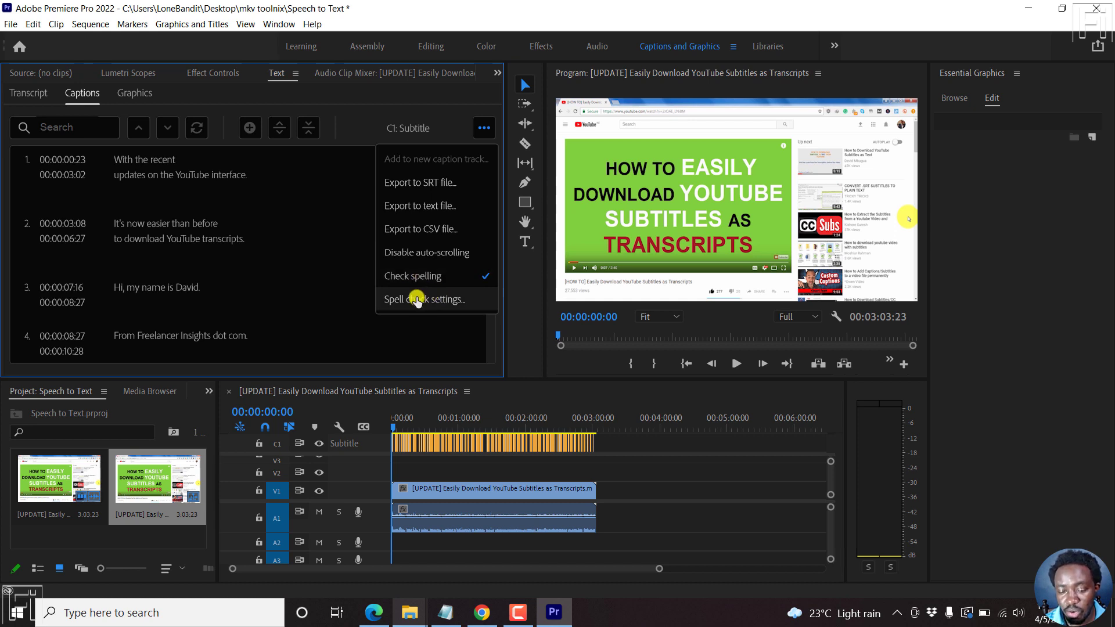
click(484, 128)
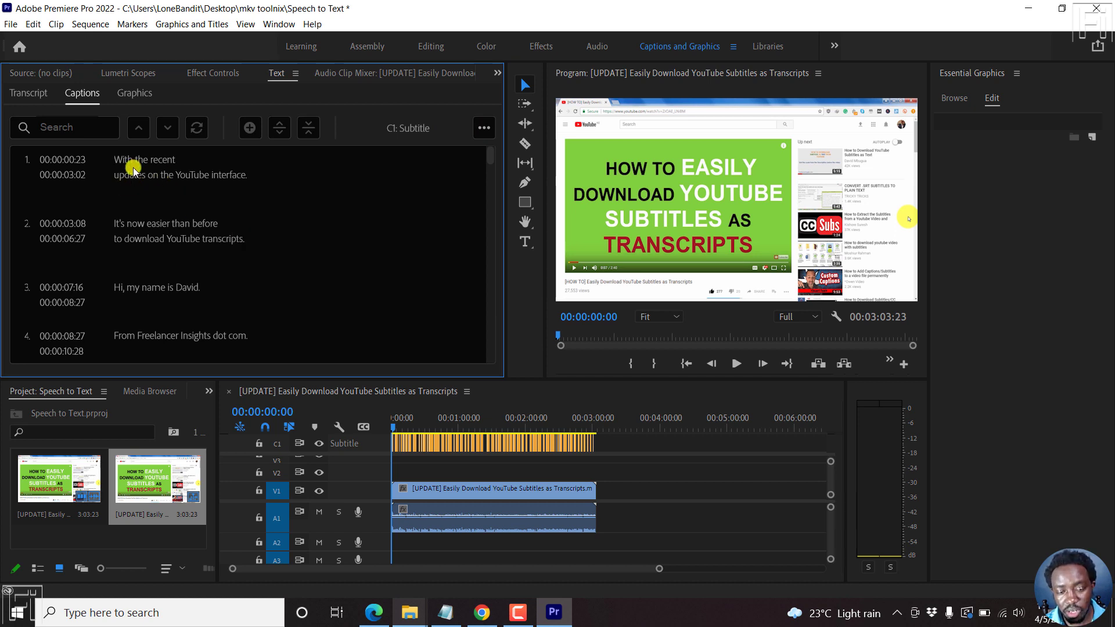
- Play the sequence and stop around 00:00:07:00 to check the captions
click(739, 365)
click(739, 365)
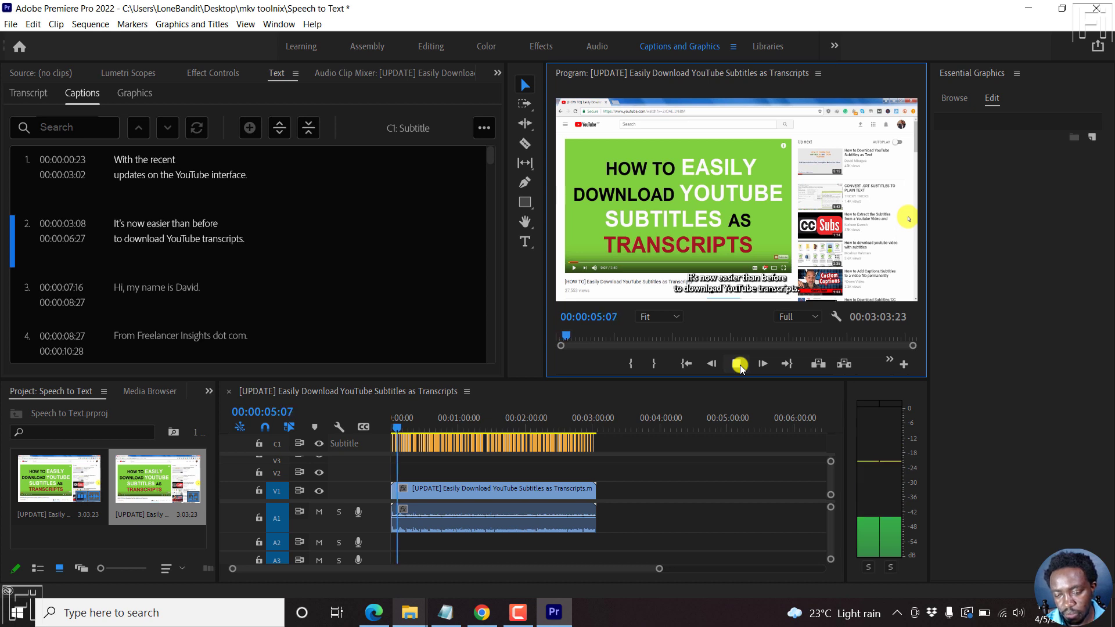
click(740, 365)
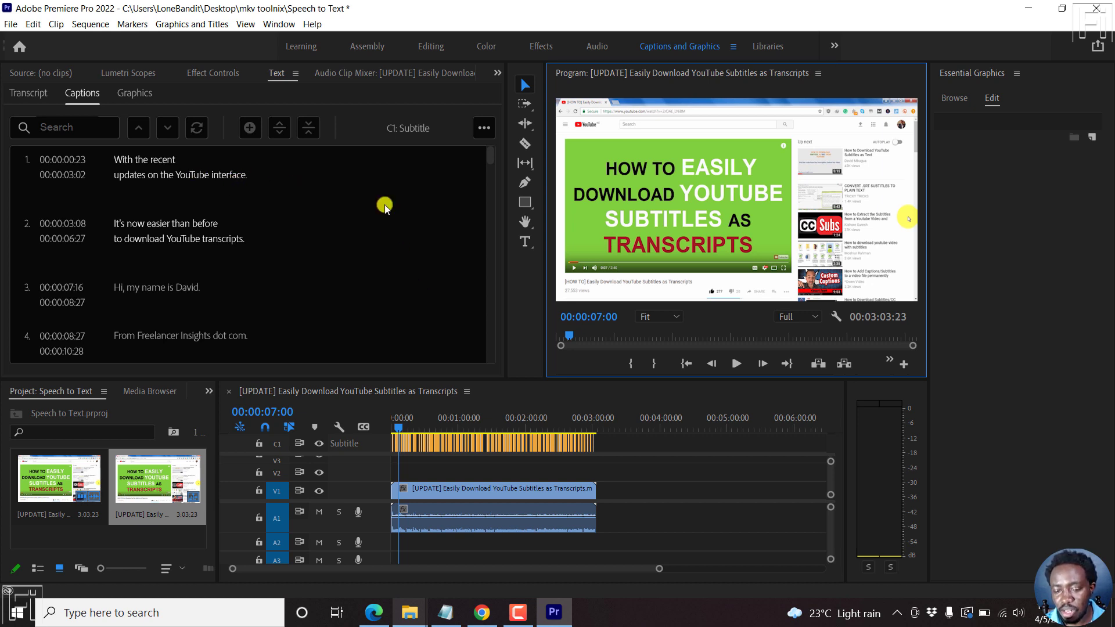
- Select all captions, resize the panels, and change the caption font to Arial
click(175, 164)
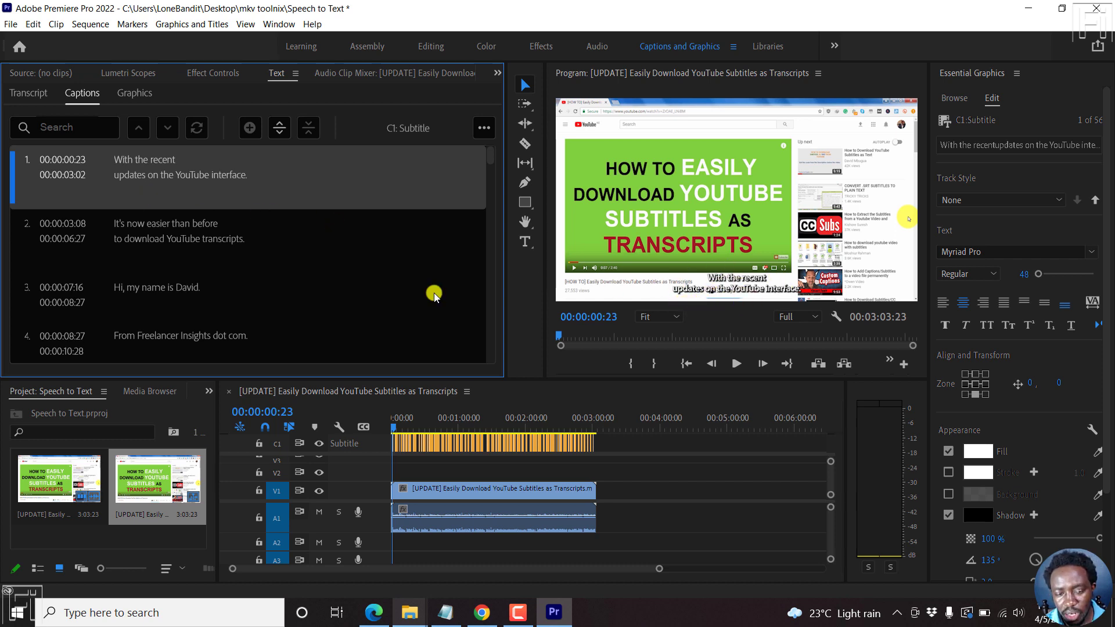
click(212, 235)
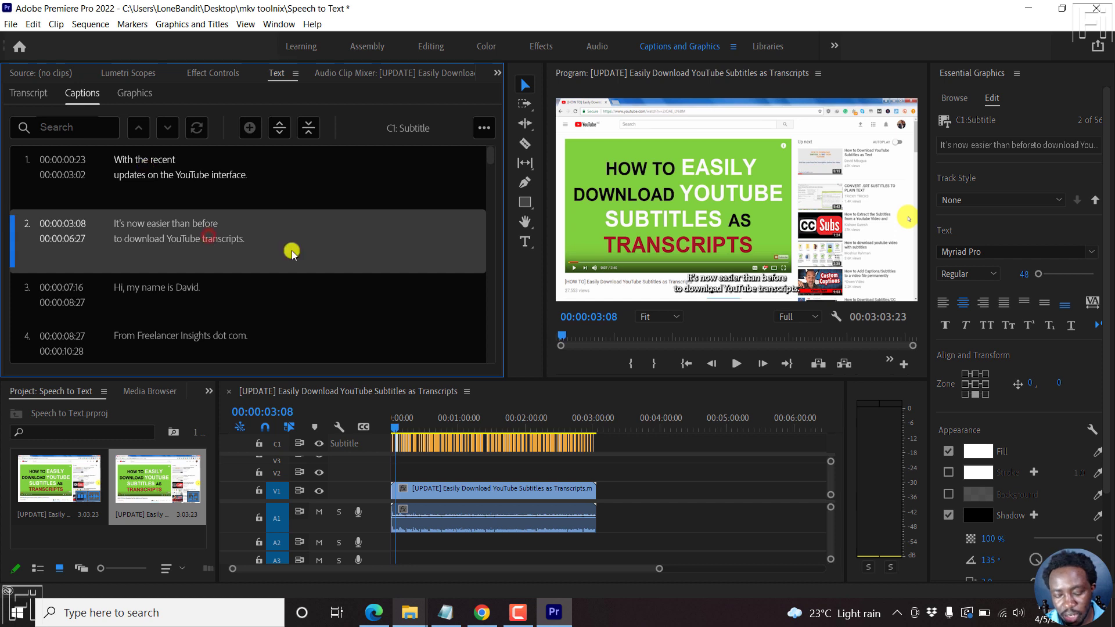
key(ctrl+a)
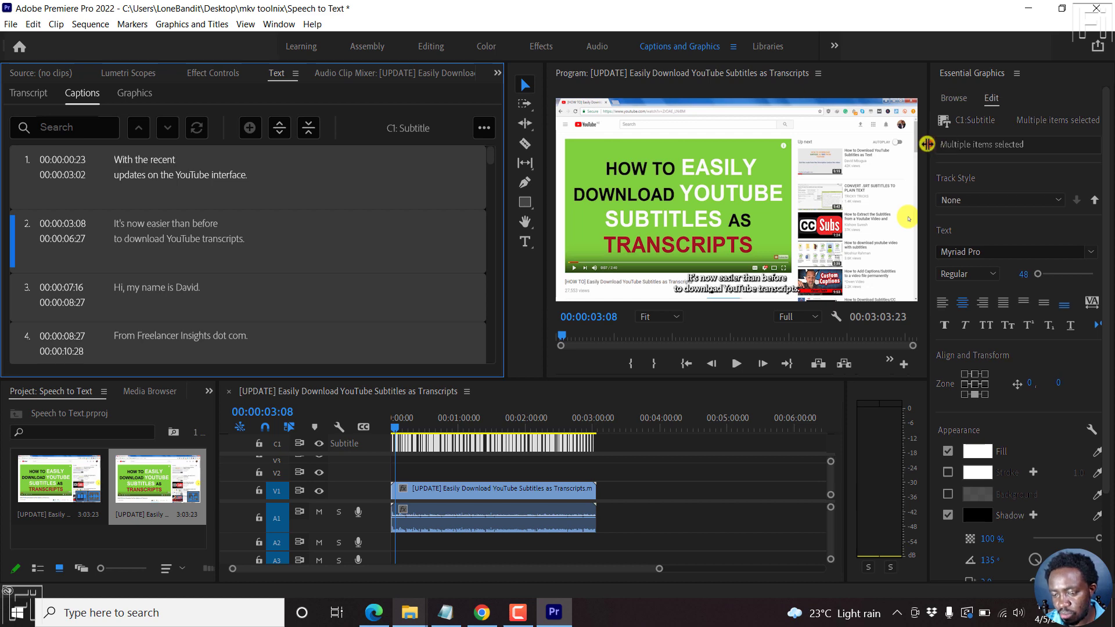
drag(924, 144, 883, 147)
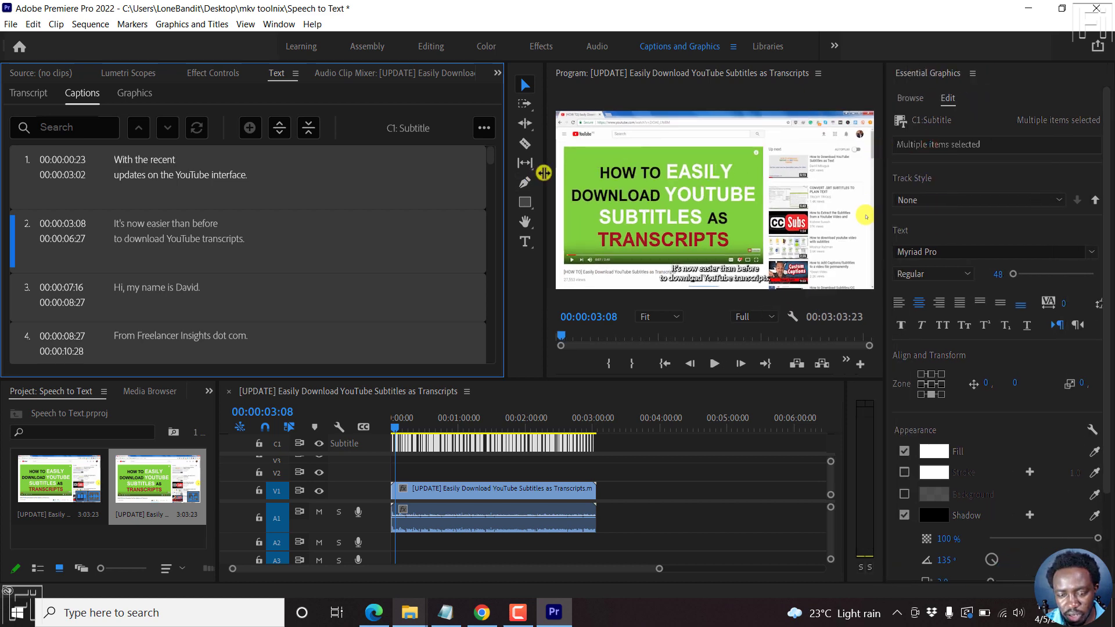
drag(545, 174, 391, 180)
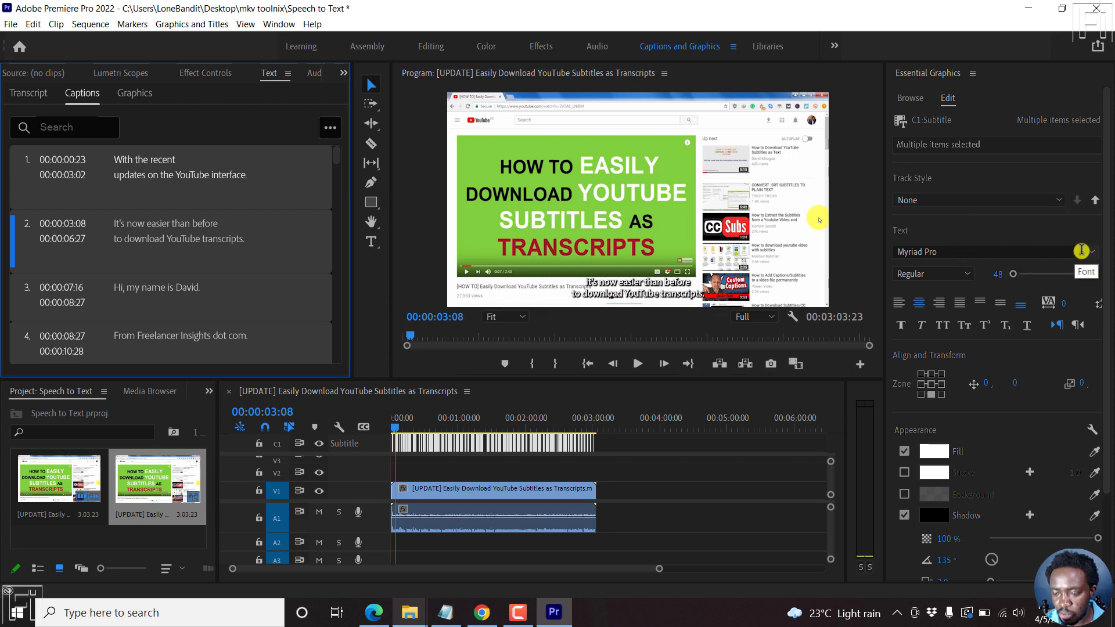
click(1094, 253)
text(a)
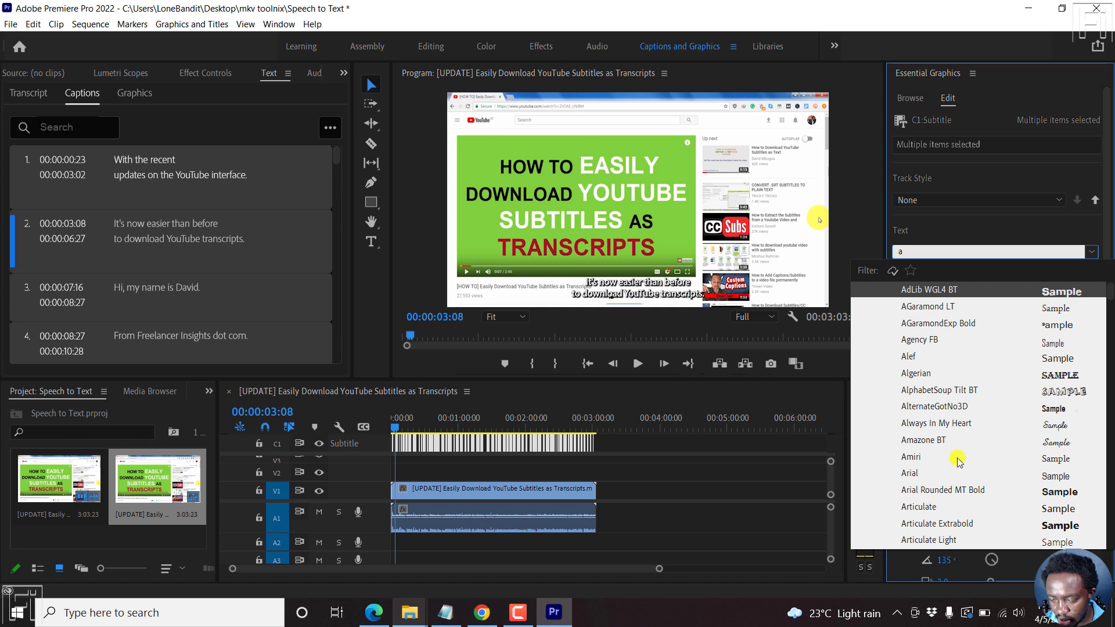
click(911, 474)
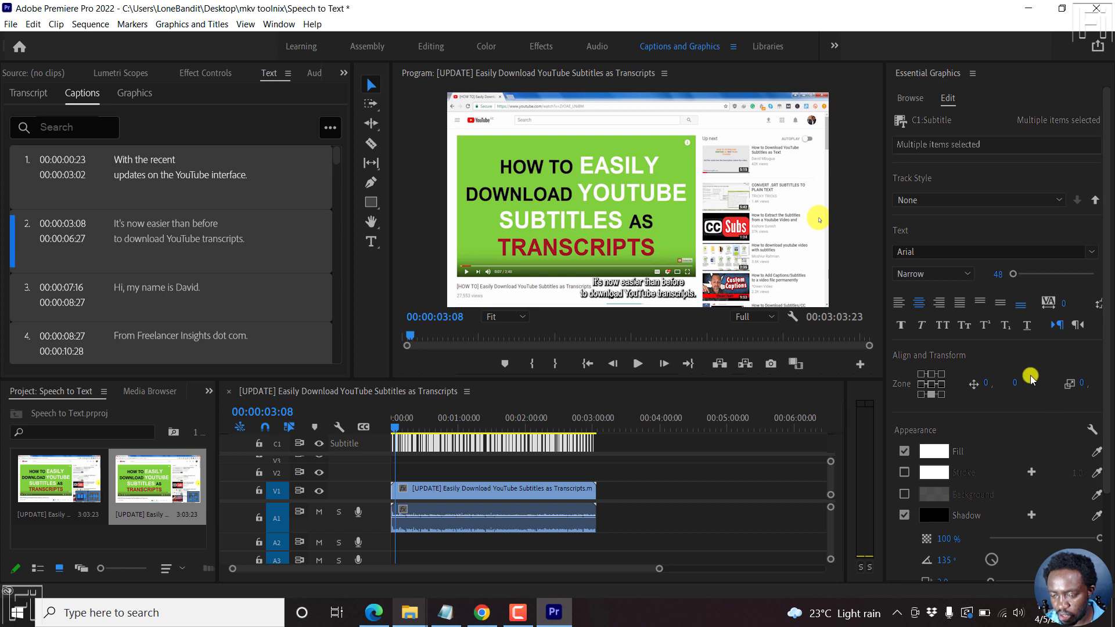
- Enable a black 000000 background box with rounder corners and a larger size
click(906, 493)
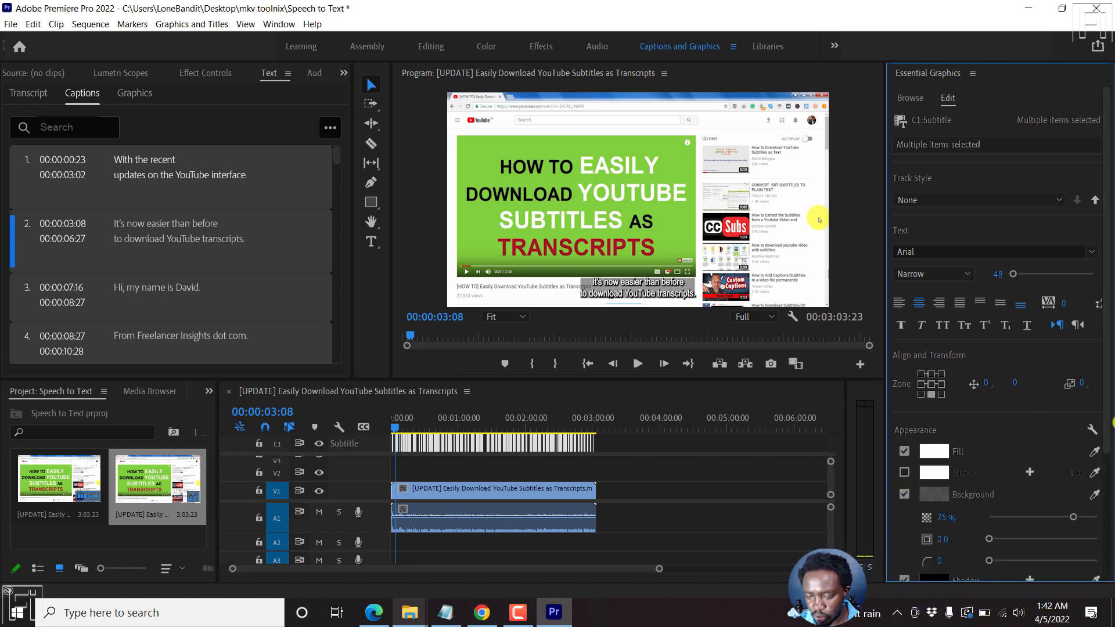
scroll(1107, 394, down, 1)
scroll(1107, 393, down, 1)
scroll(1104, 394, down, 1)
scroll(1101, 395, down, 1)
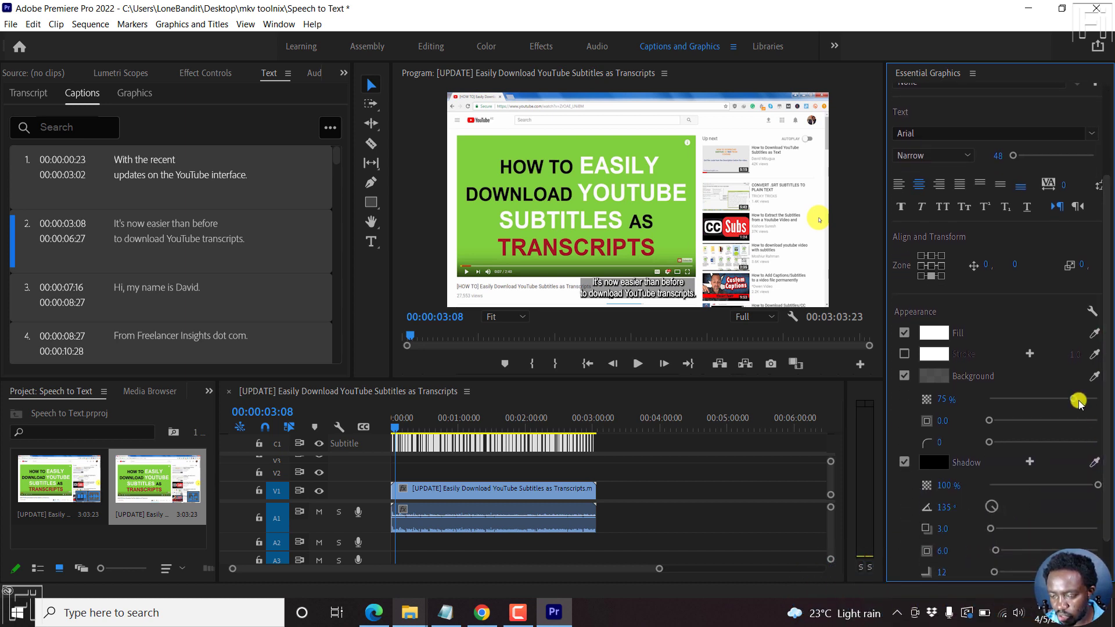
click(935, 374)
drag(398, 224, 363, 204)
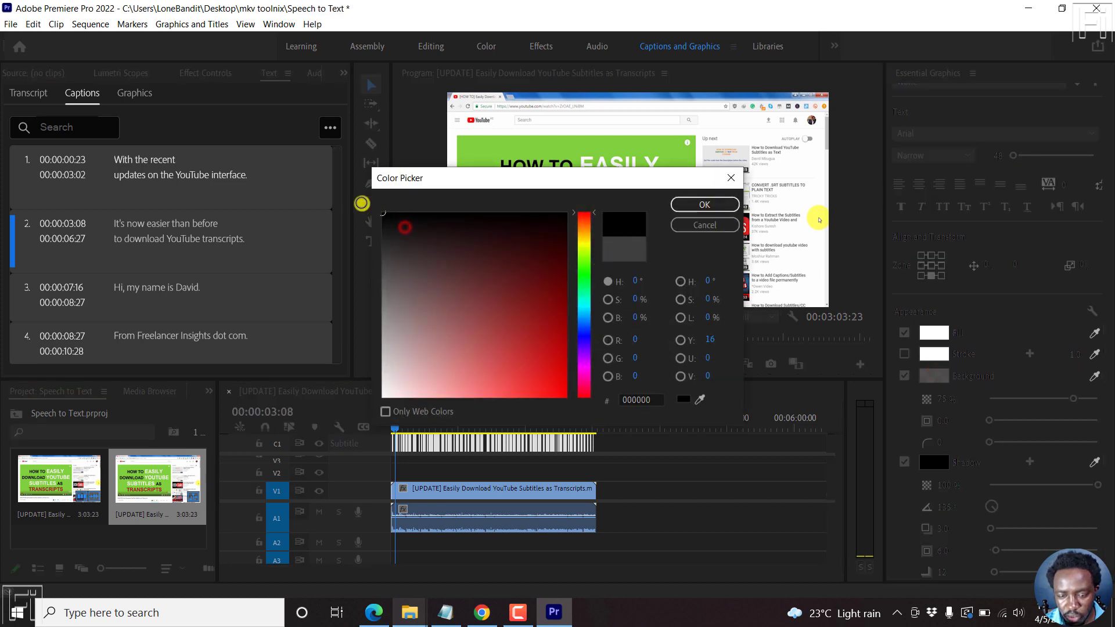
click(705, 206)
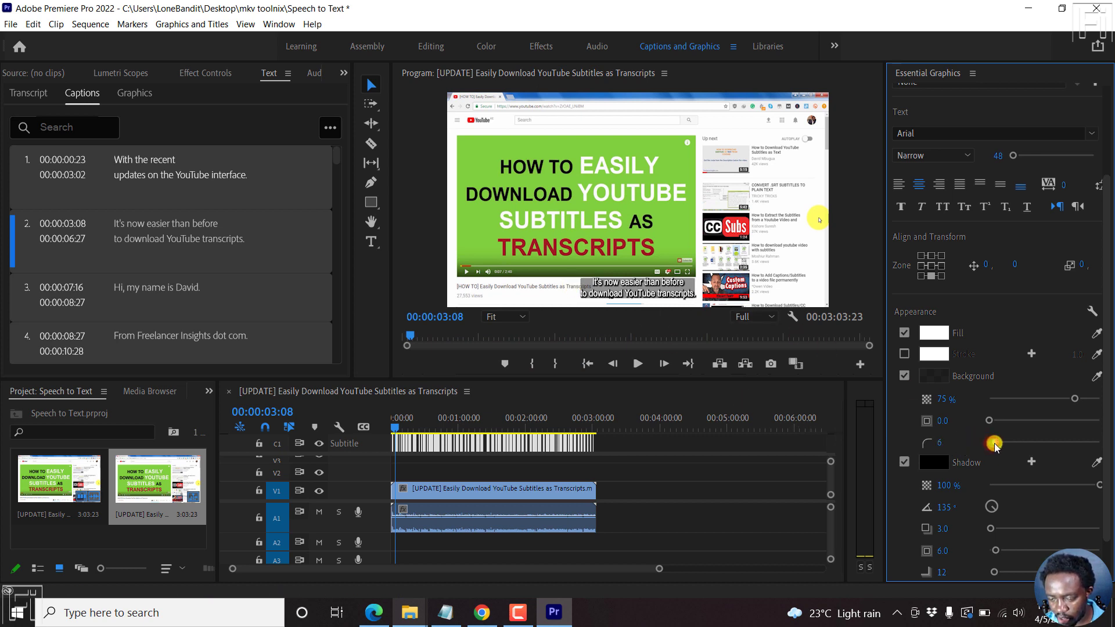
drag(996, 445, 998, 443)
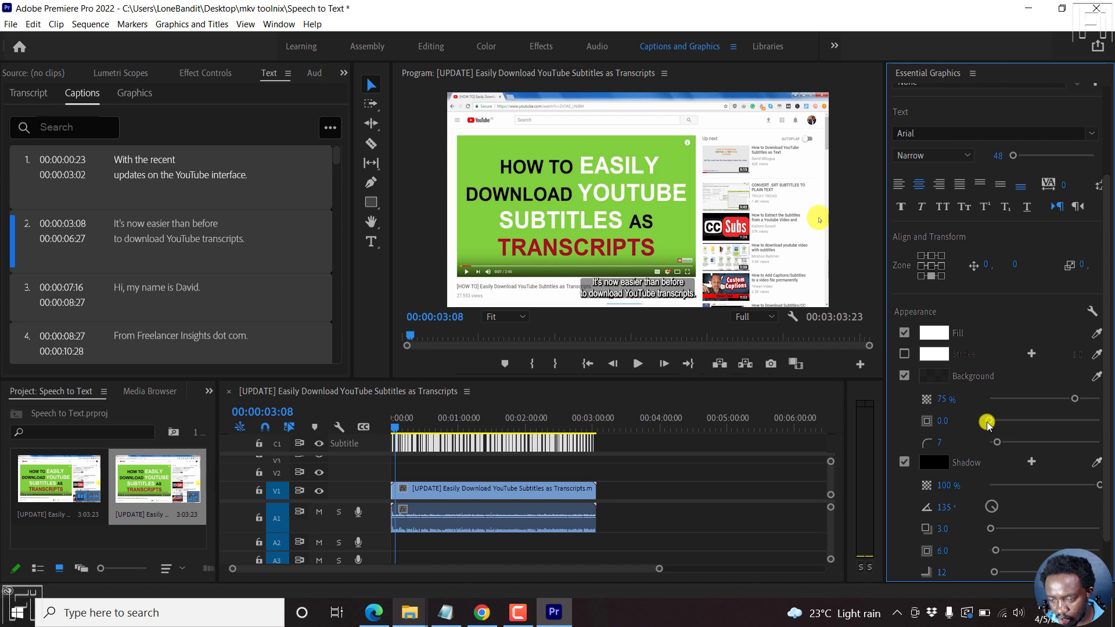
drag(989, 423, 996, 421)
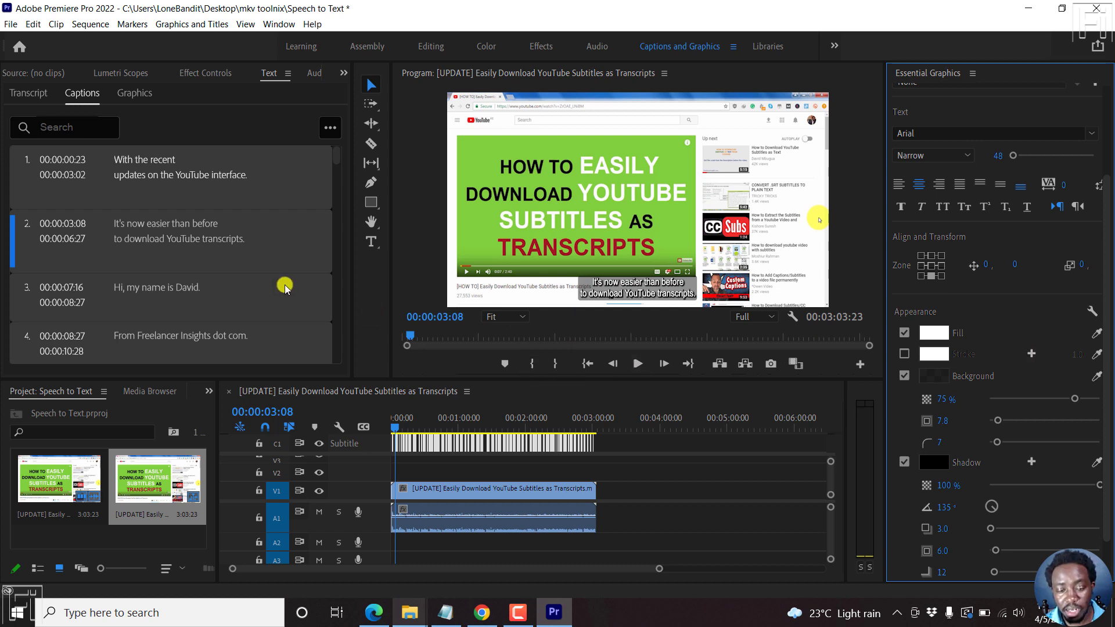
- Preview captions 3, 4 and 5 in the Program monitor
click(152, 295)
scroll(167, 313, down, 1)
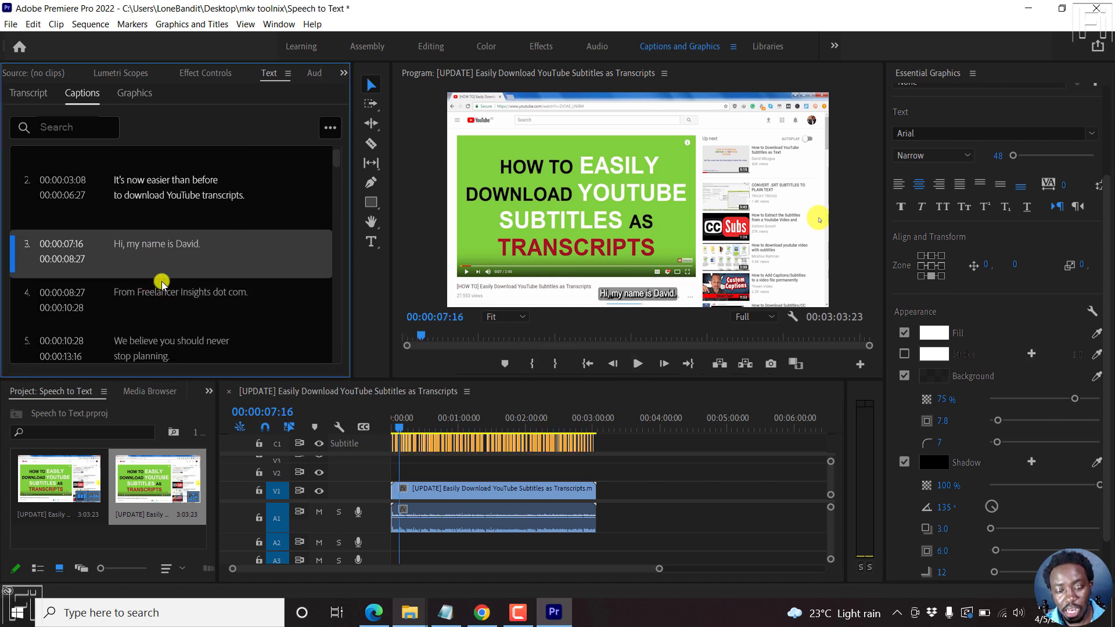
click(164, 294)
scroll(162, 311, down, 2)
click(151, 294)
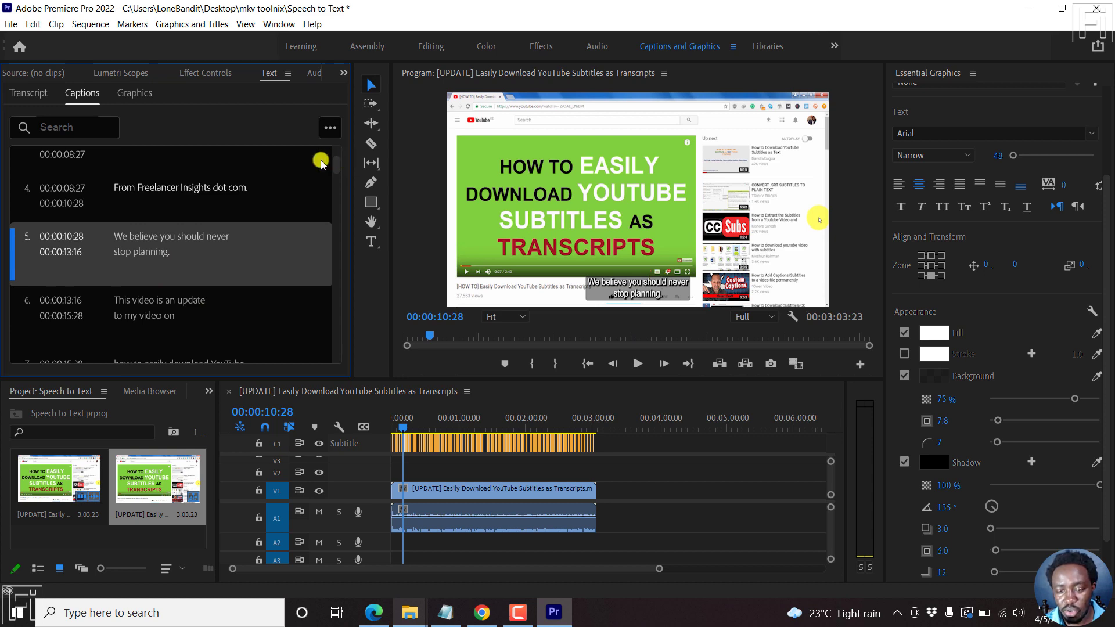
- Open Export Media for the sequence and set the format to H.264
click(501, 400)
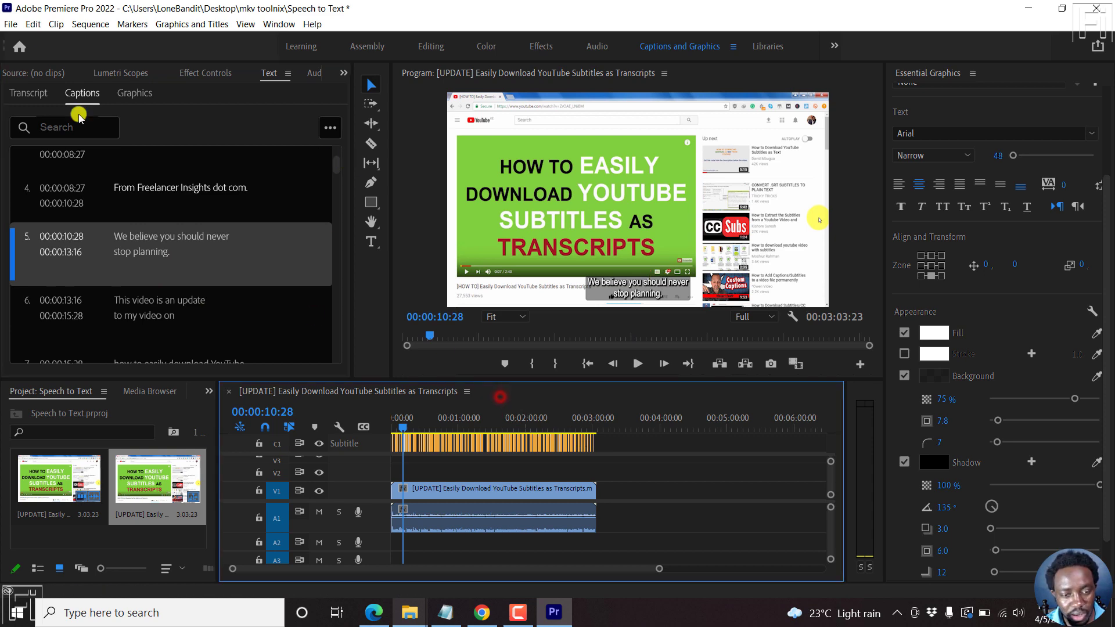
click(8, 25)
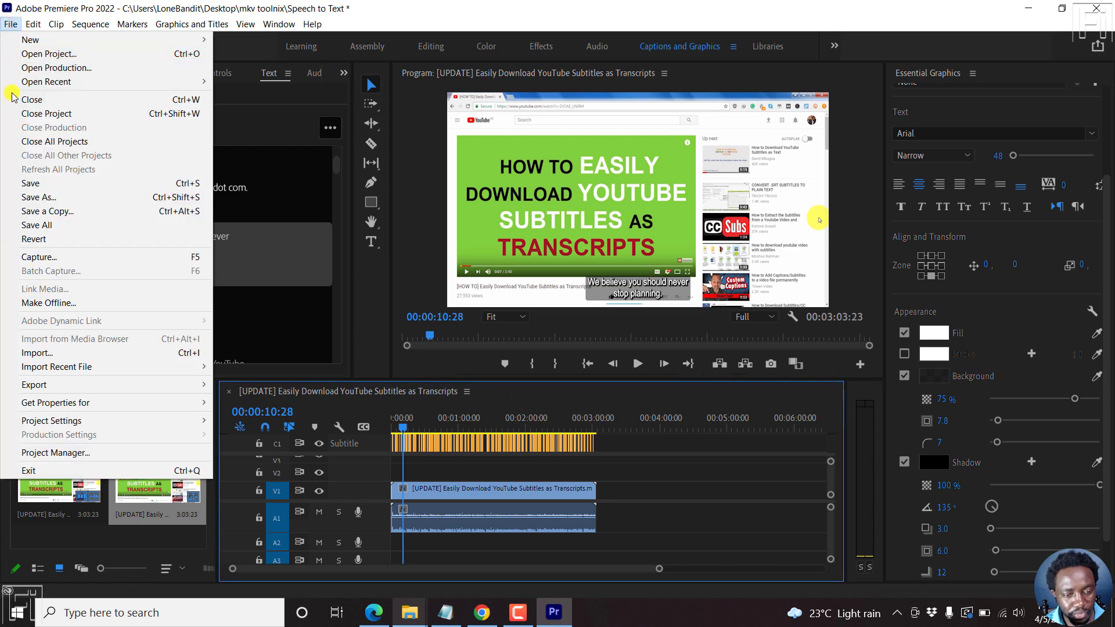
mouse_move(113, 384)
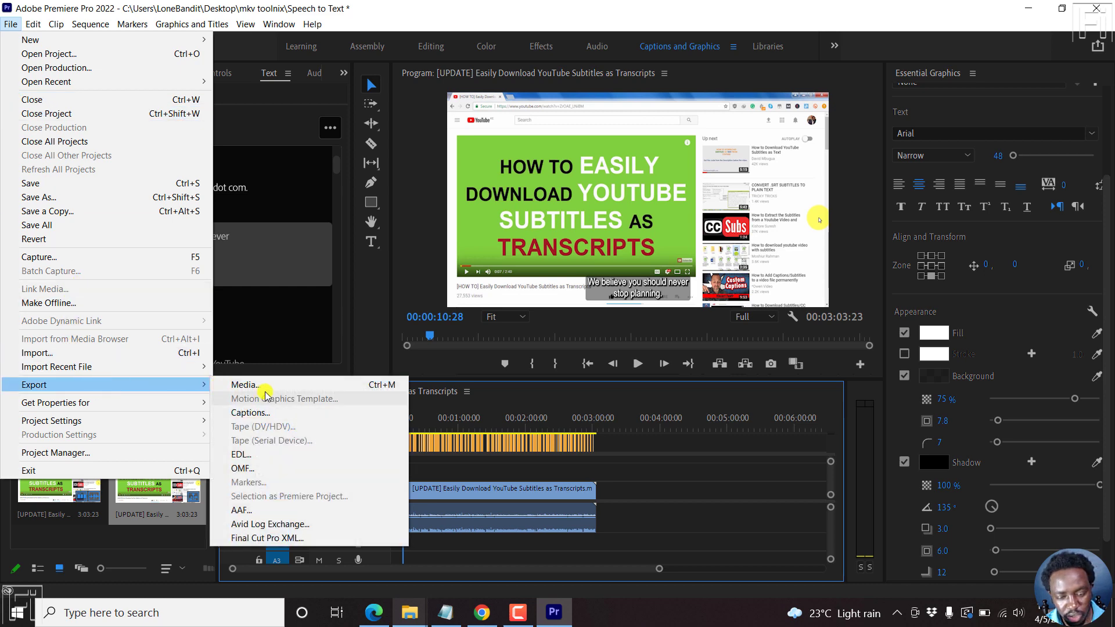
click(273, 390)
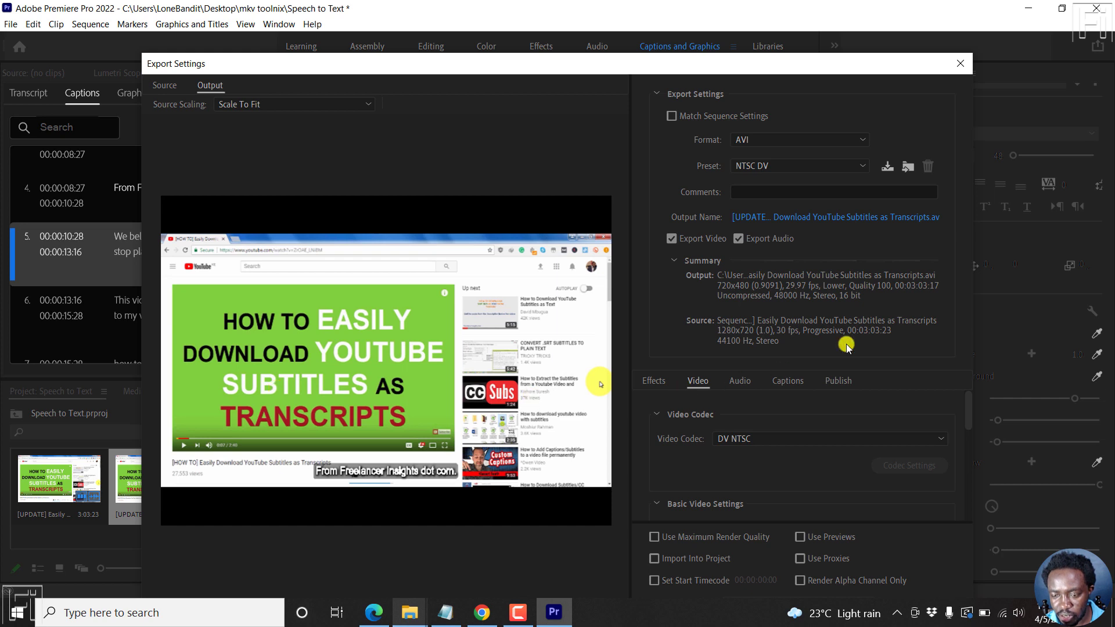
click(860, 140)
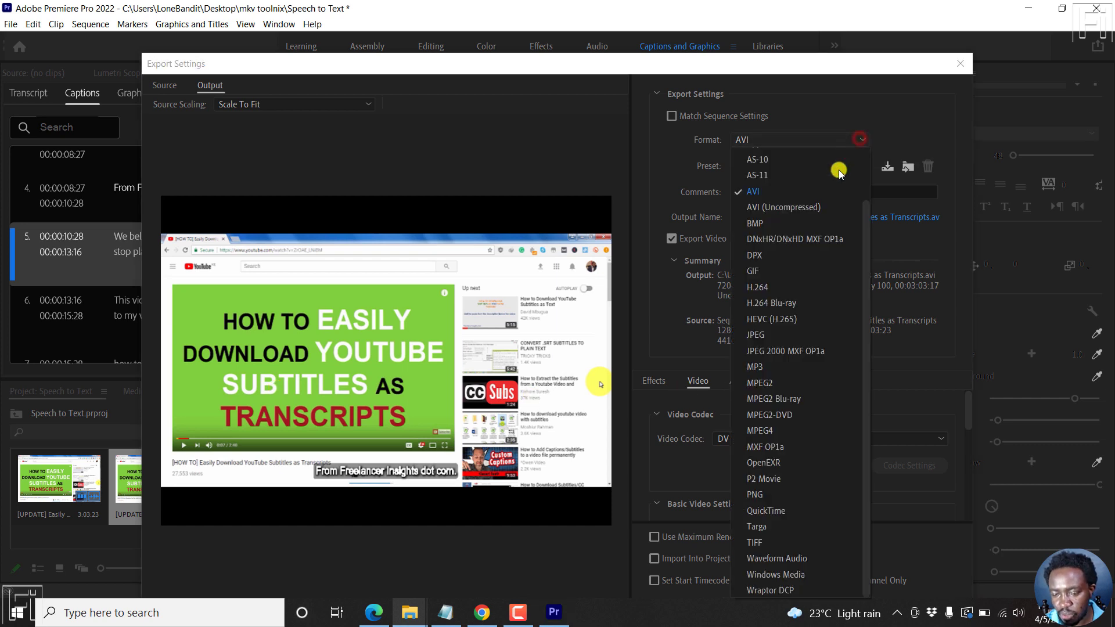
click(758, 288)
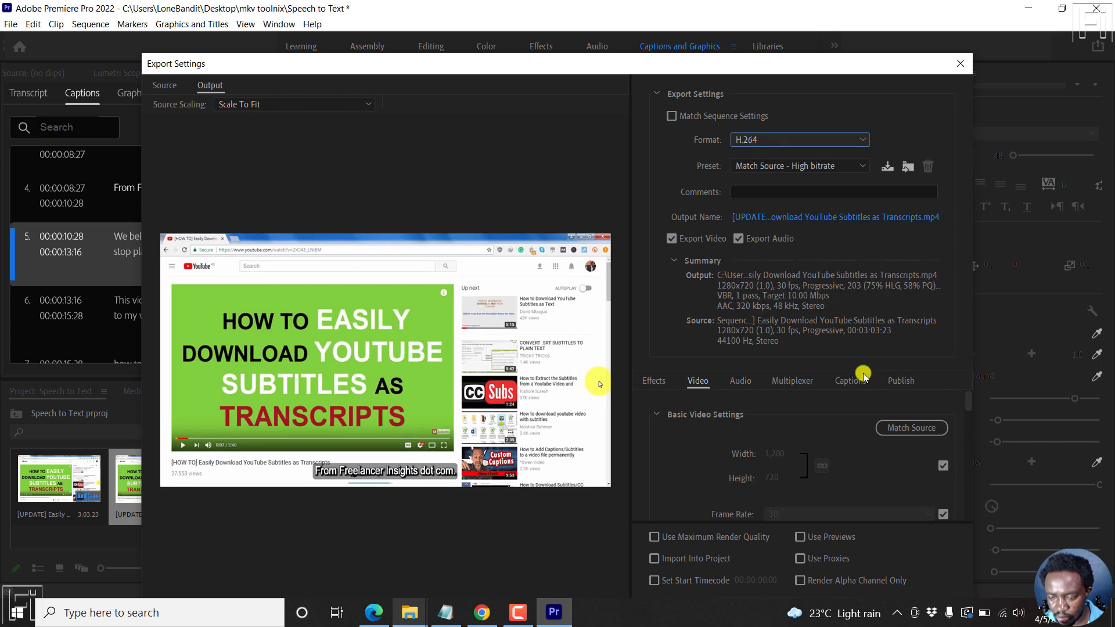
- Burn the captions into the video and set the target bitrate to 3 Mbps
click(850, 381)
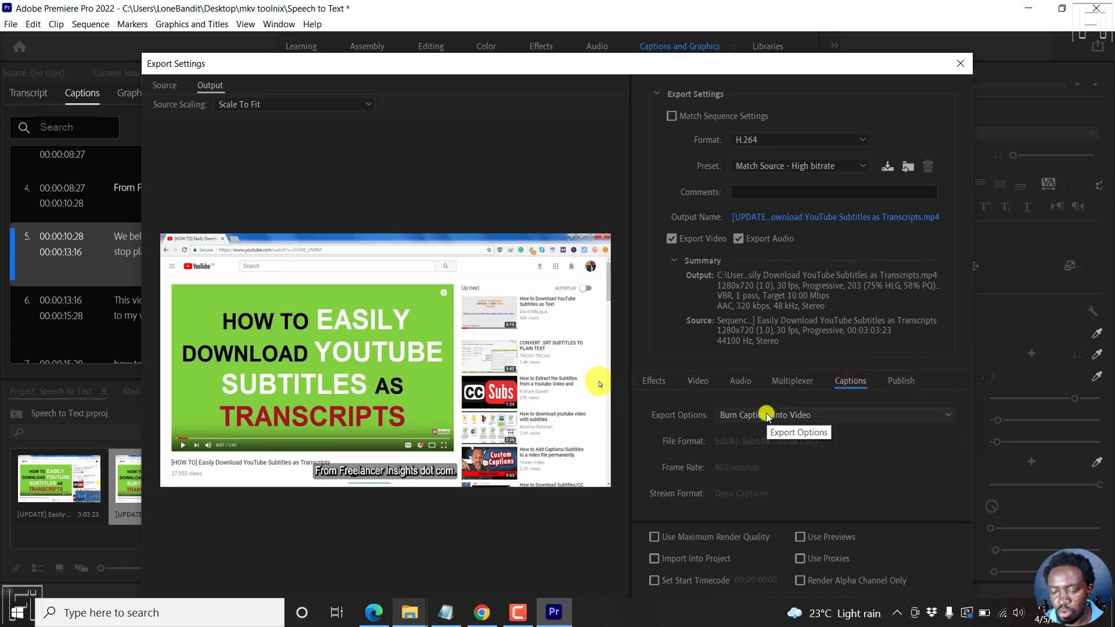
drag(779, 63, 775, 3)
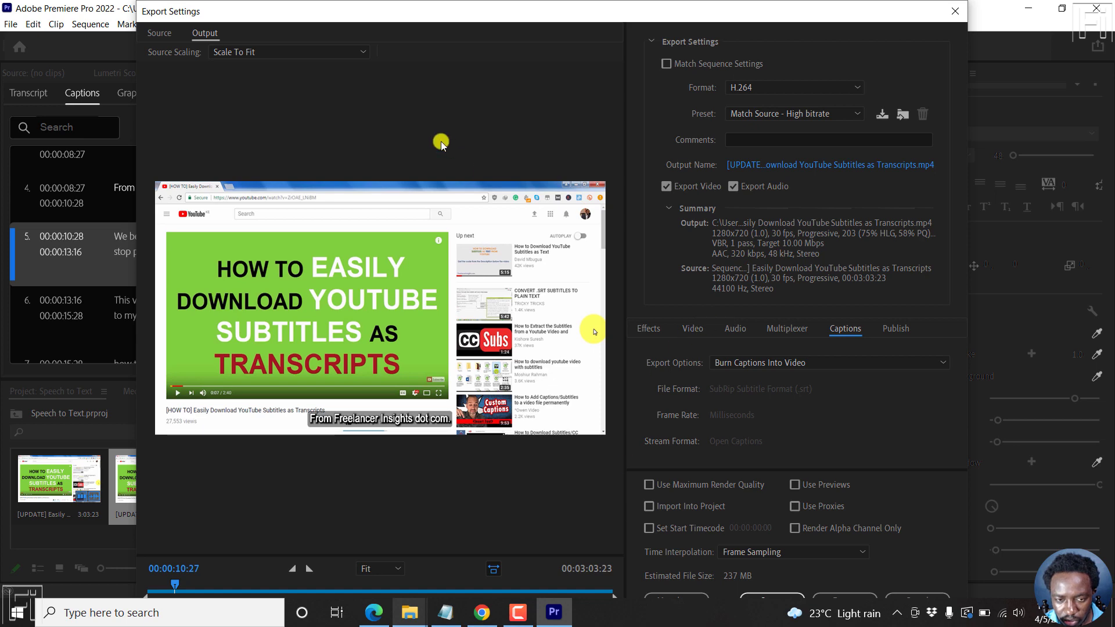
drag(193, 3, 210, 65)
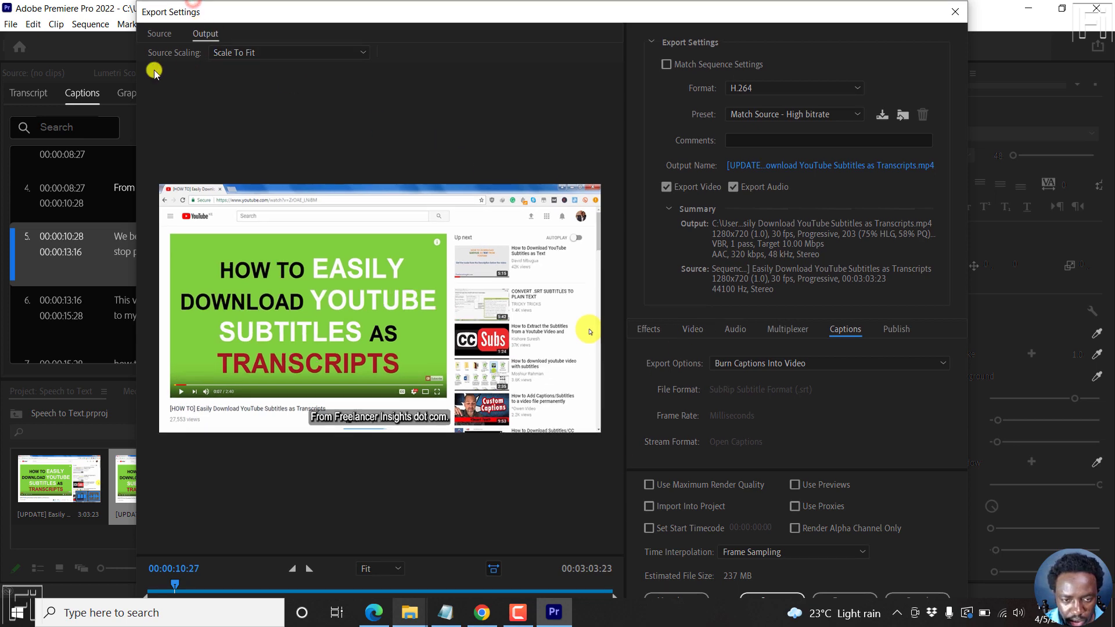
drag(291, 77, 292, 14)
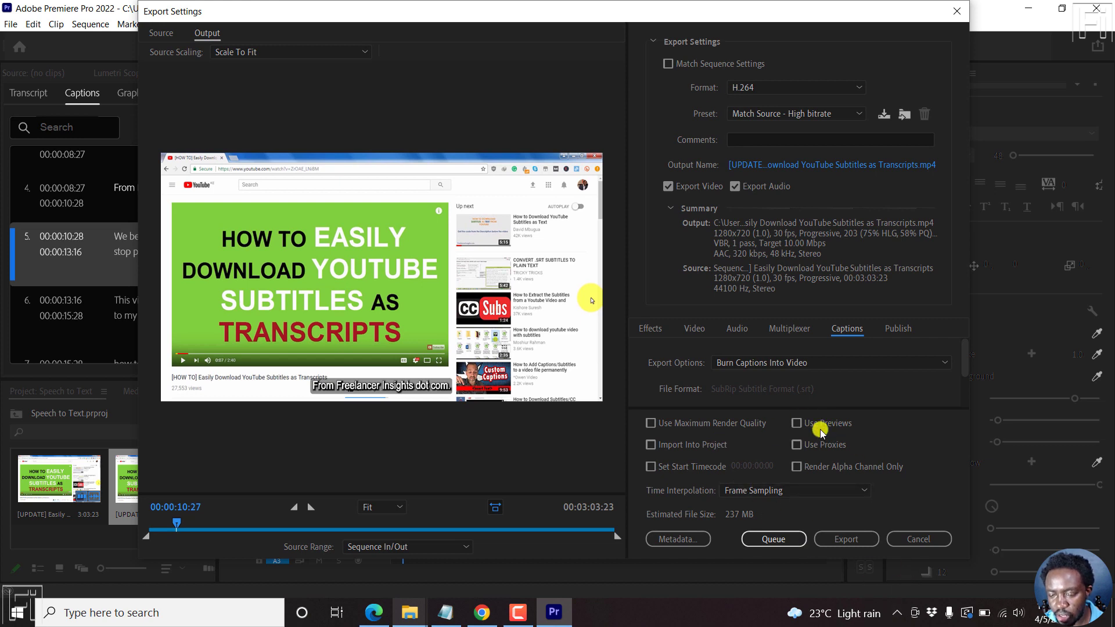
click(694, 329)
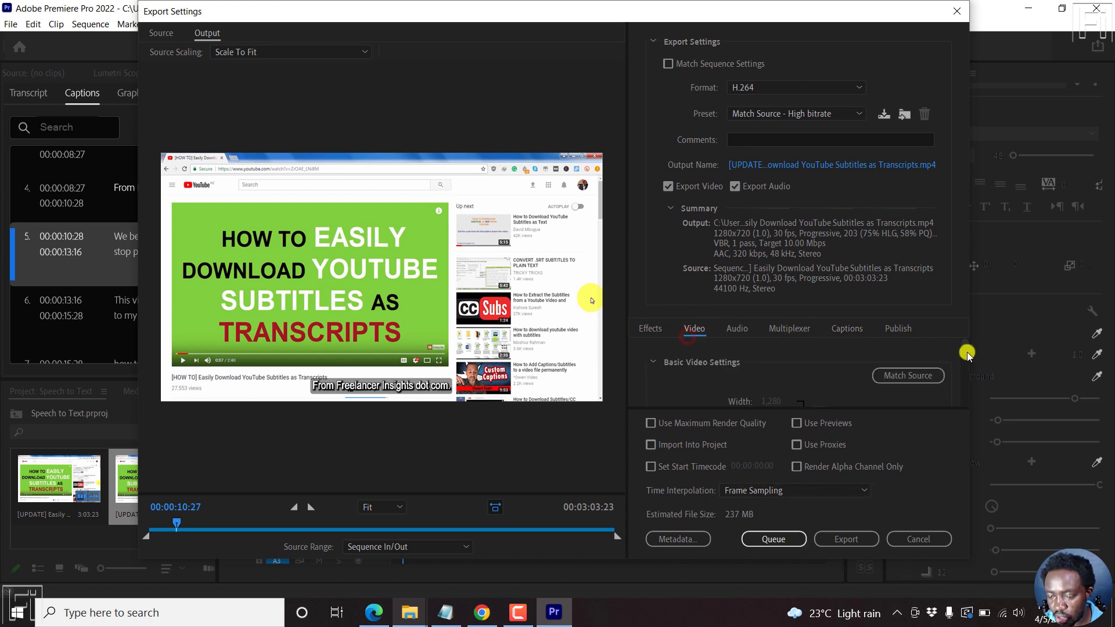
drag(965, 351, 964, 393)
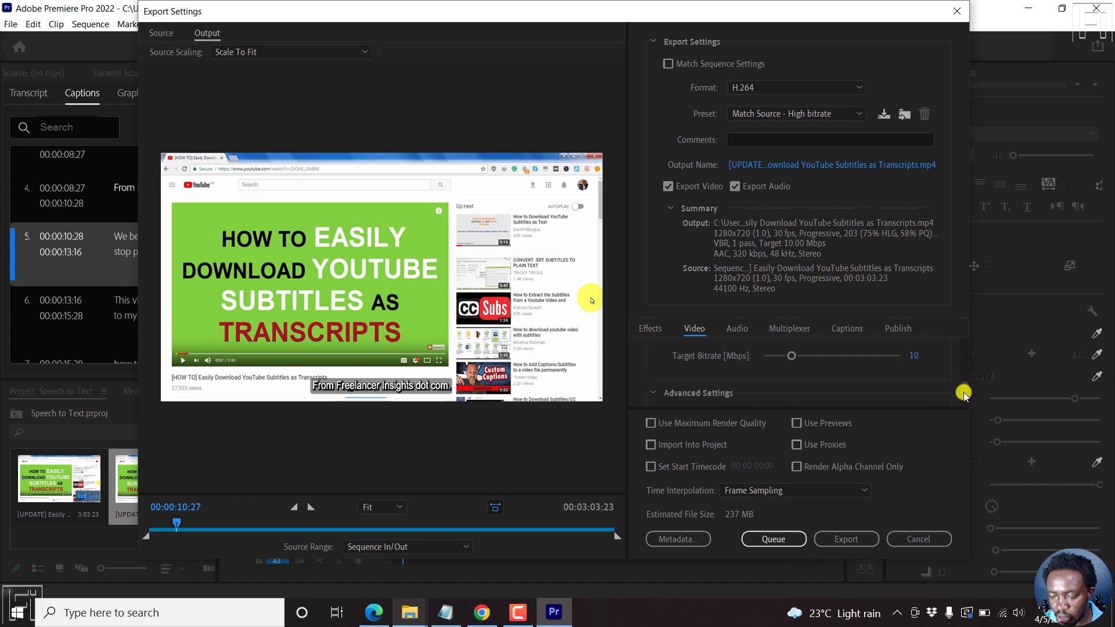
click(917, 357)
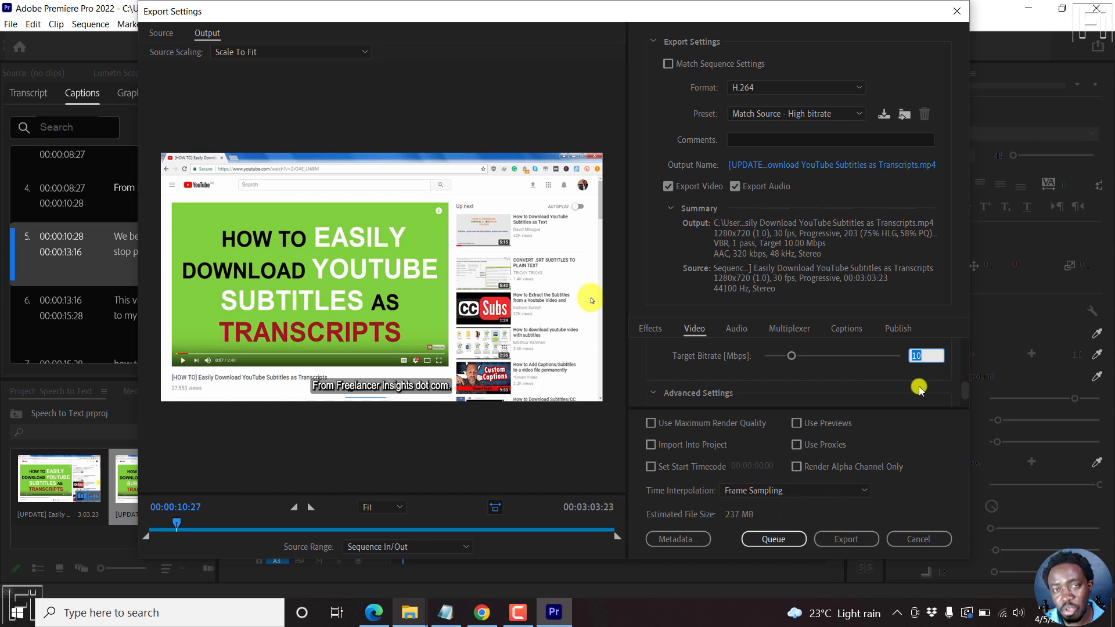
text(3)
key(Return)
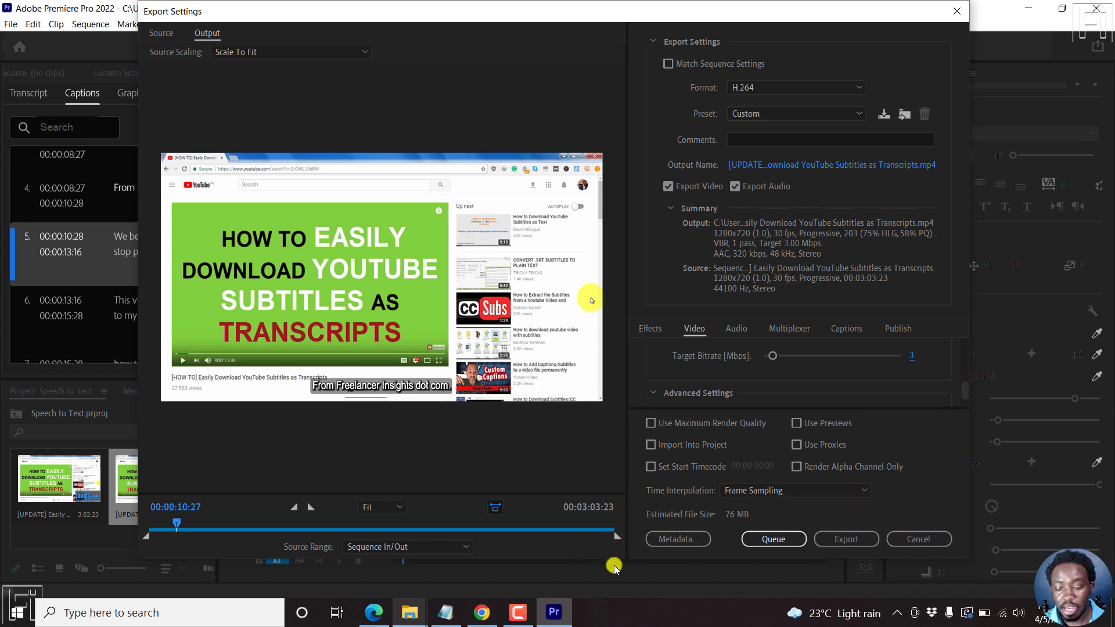
- Dismiss the Export Settings dialog without exporting, back to the captioned sequence
click(957, 11)
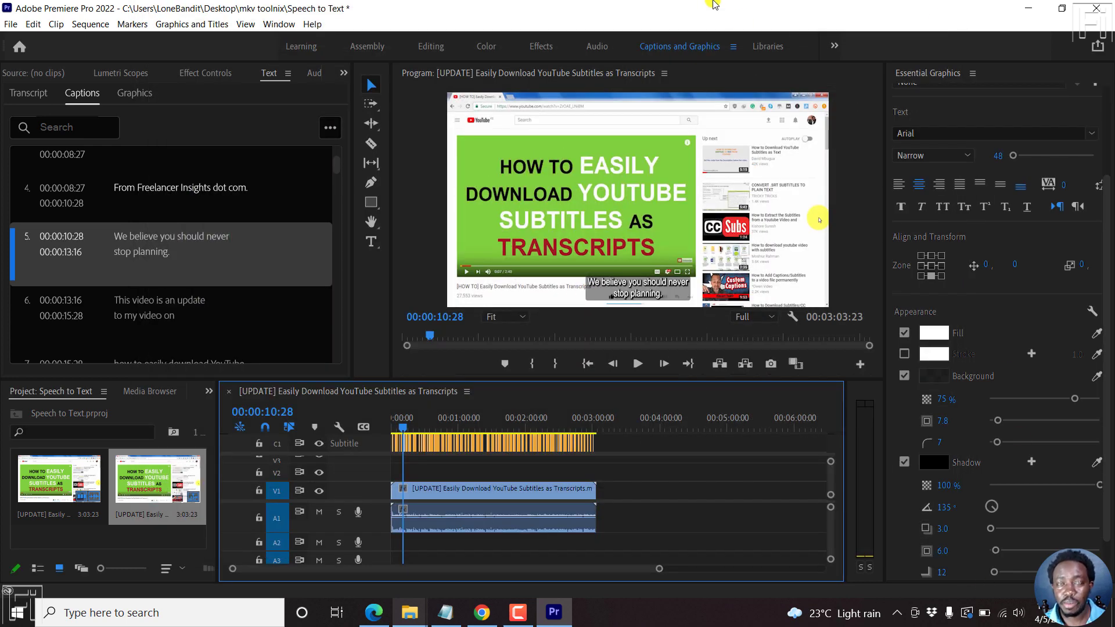